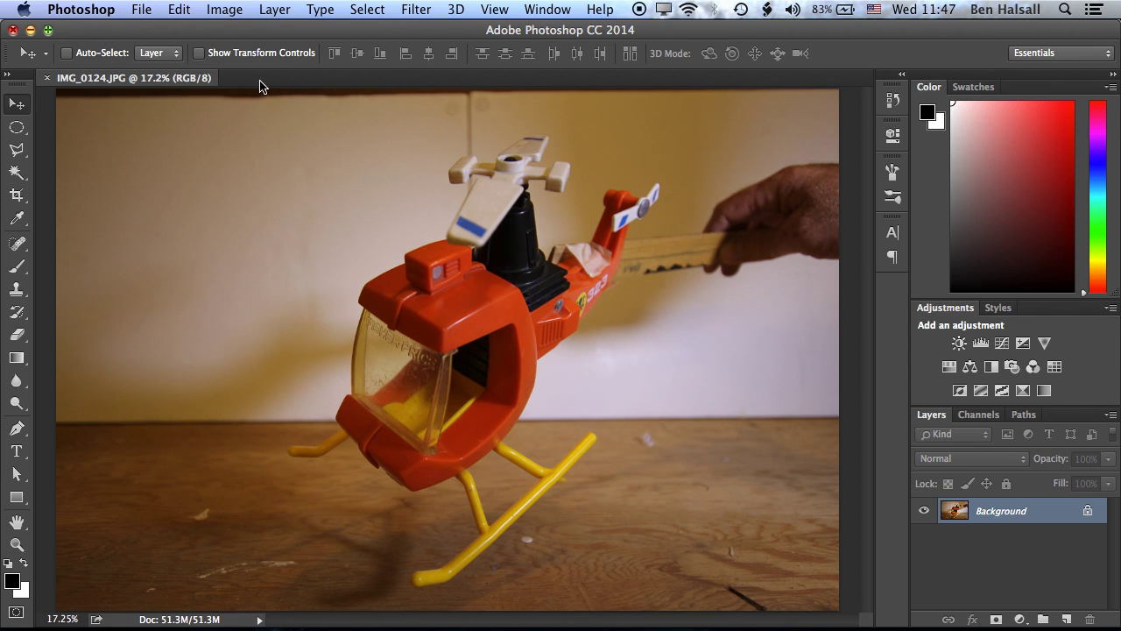
- Try Auto Color on the helicopter photo and undo it
click(228, 11)
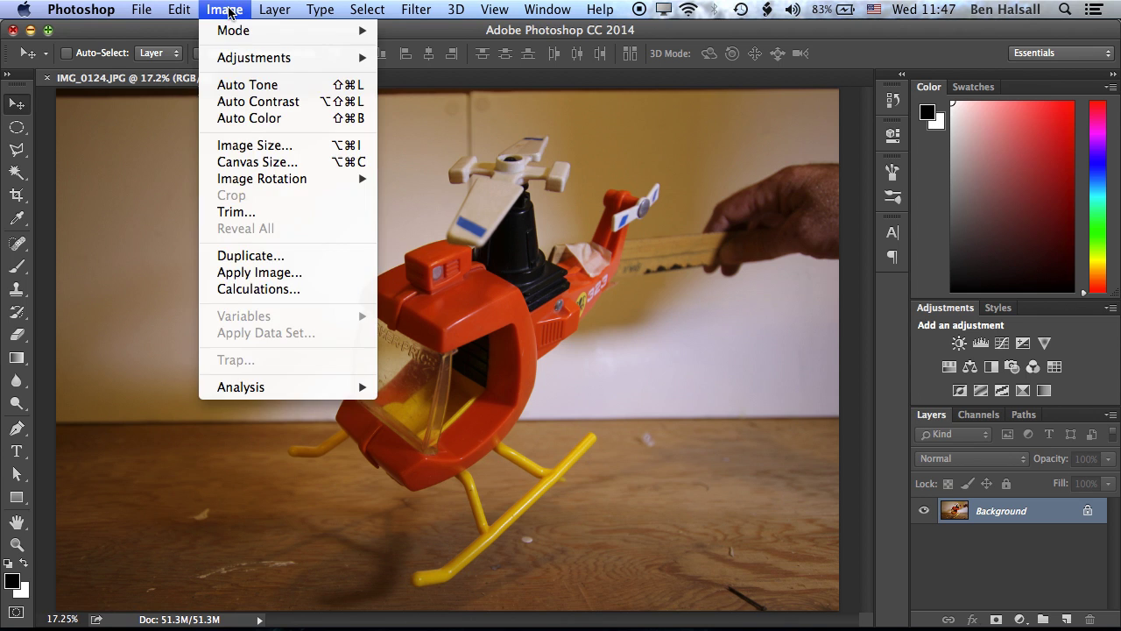
click(298, 119)
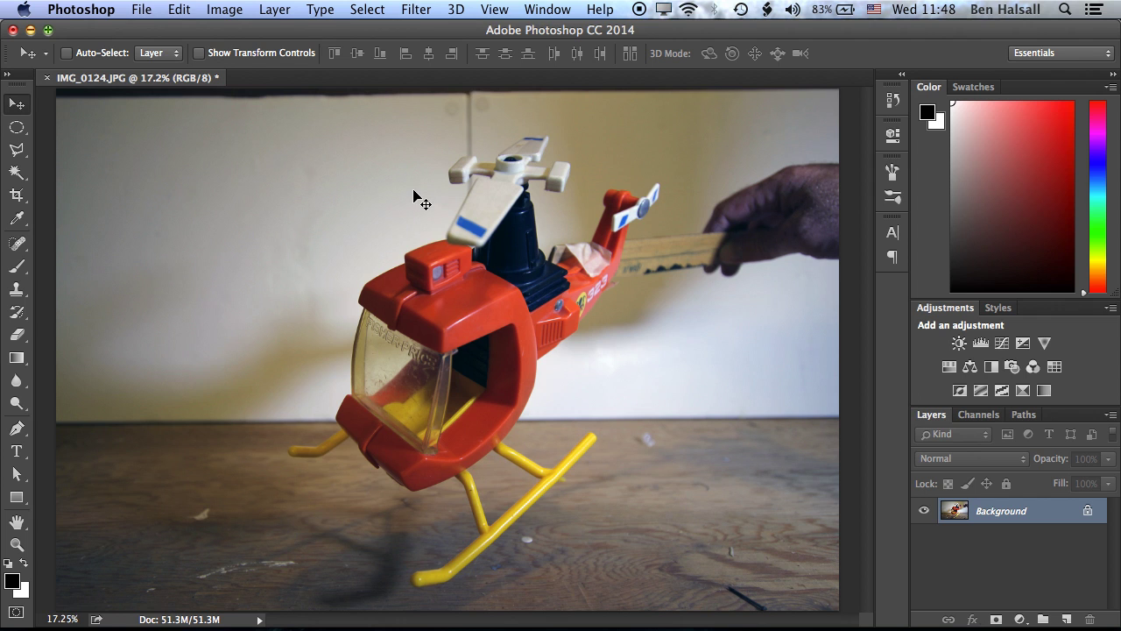
key(super+z)
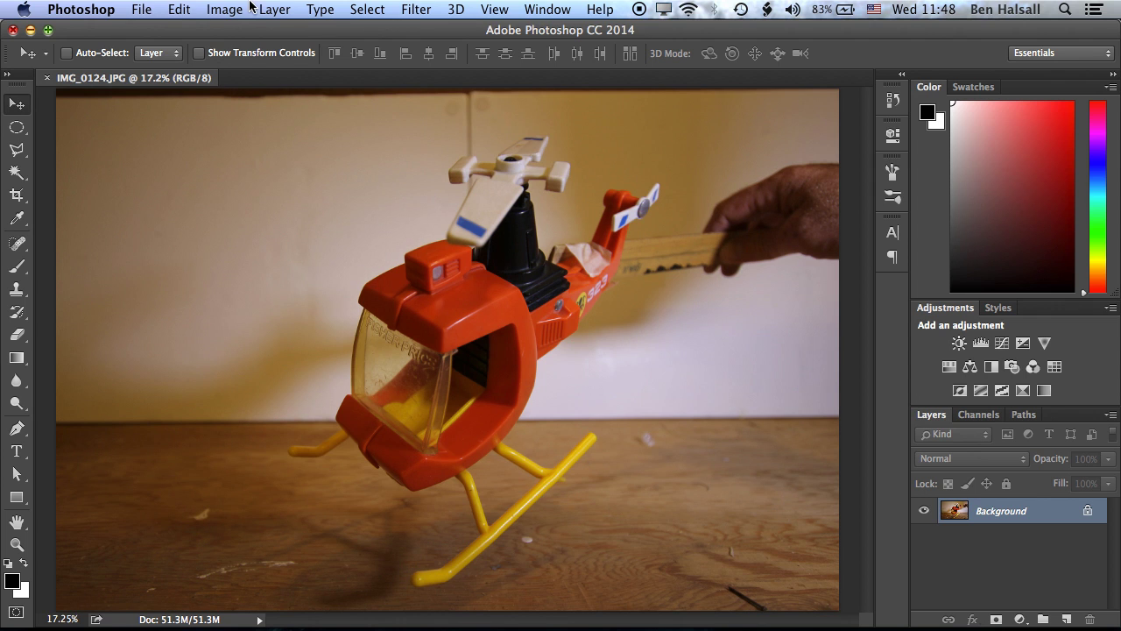
- Apply Auto Contrast to the helicopter photo, and try Auto Color on top of it before undoing only the colour correction
click(226, 10)
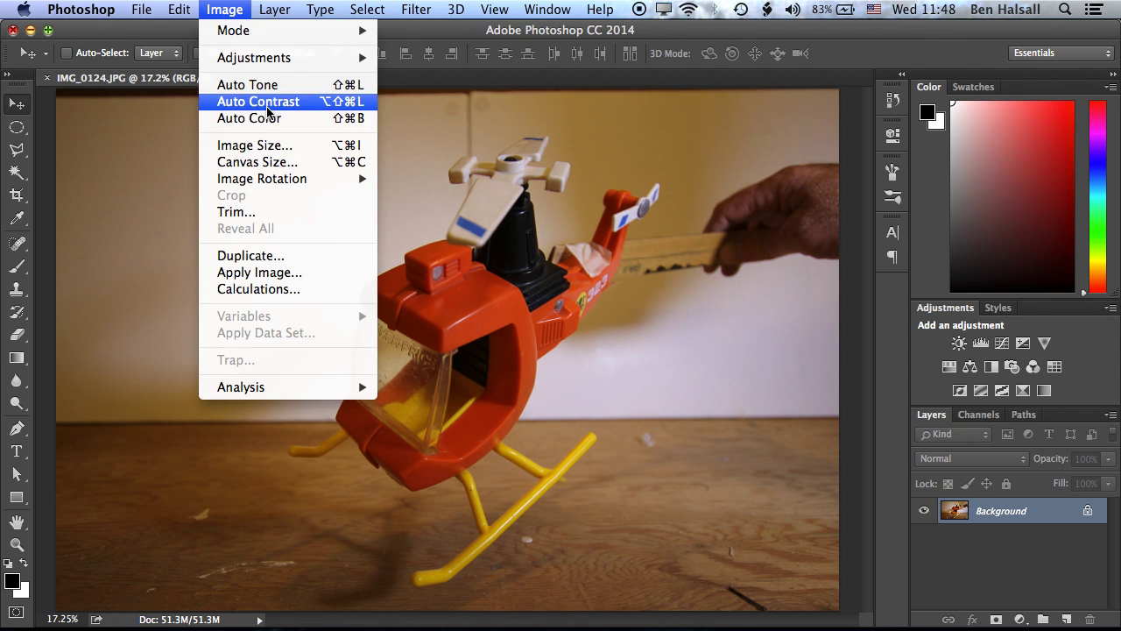
click(265, 102)
click(219, 9)
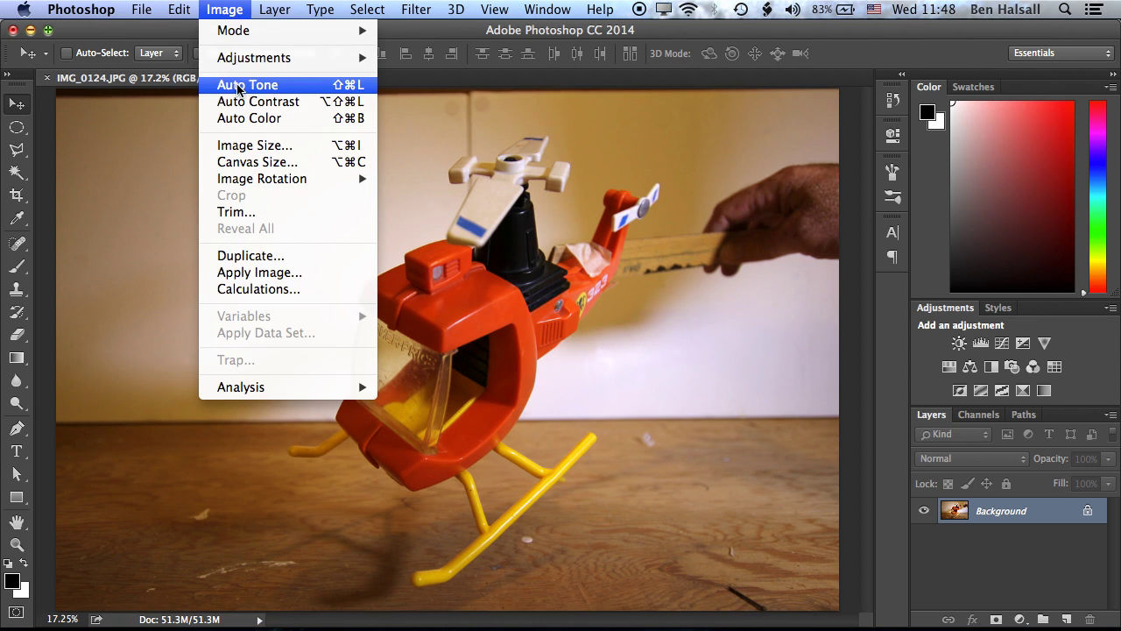
click(248, 119)
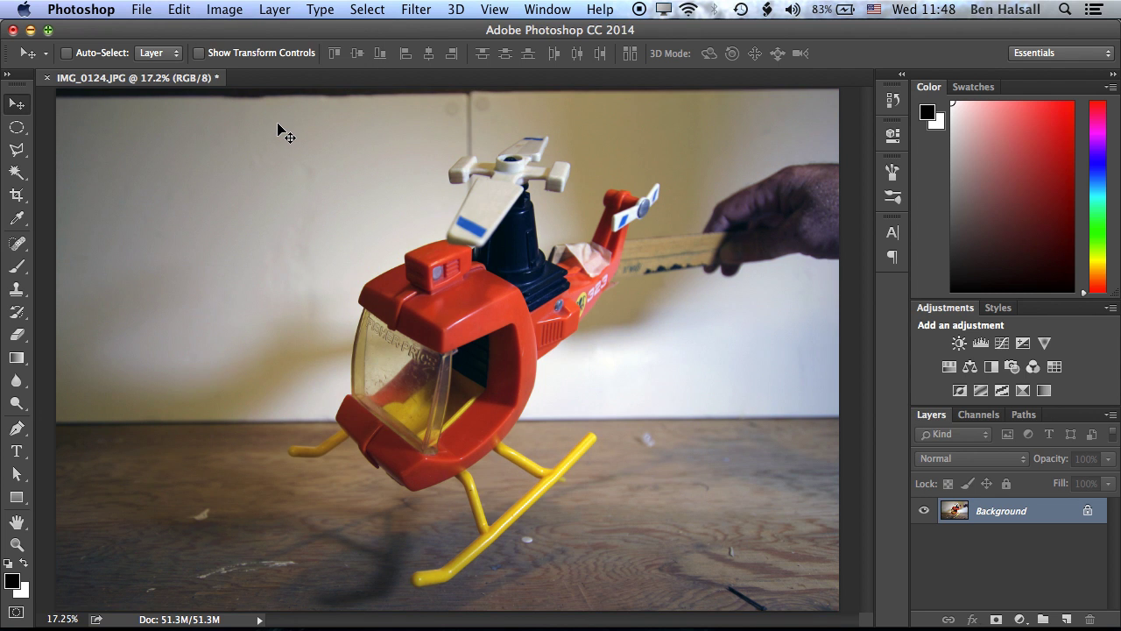
key(super+z)
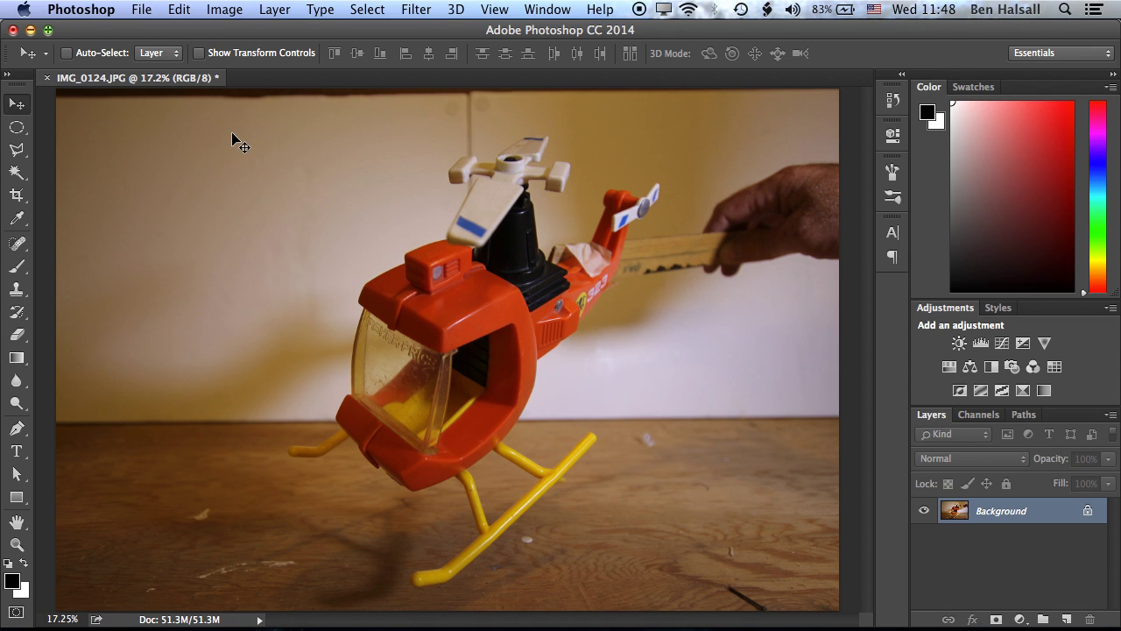
click(220, 10)
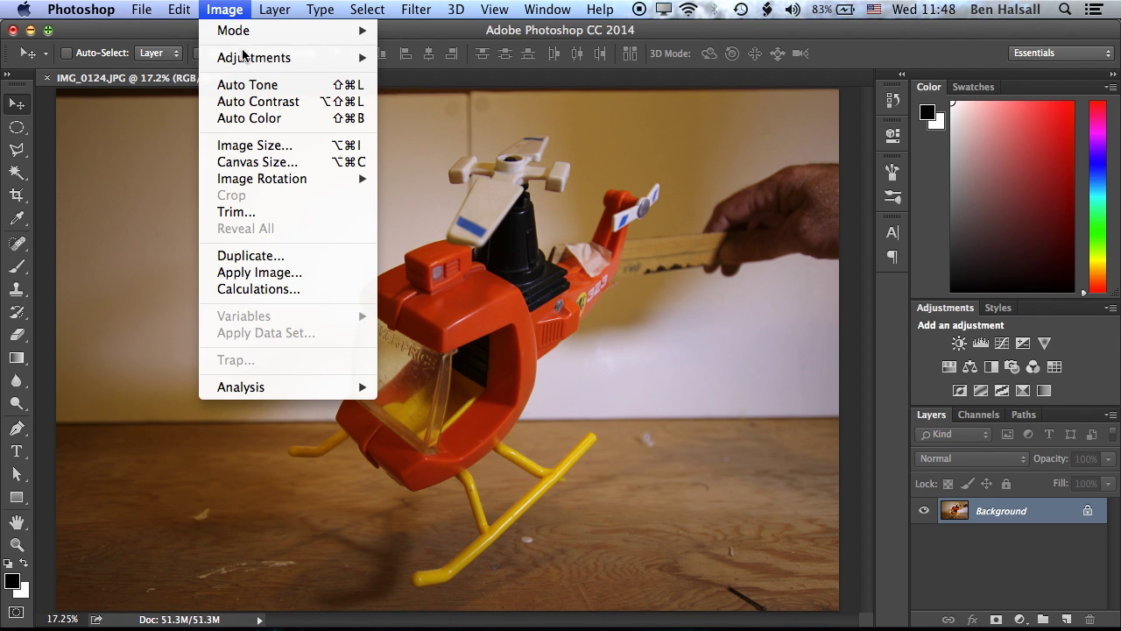
mouse_move(244, 58)
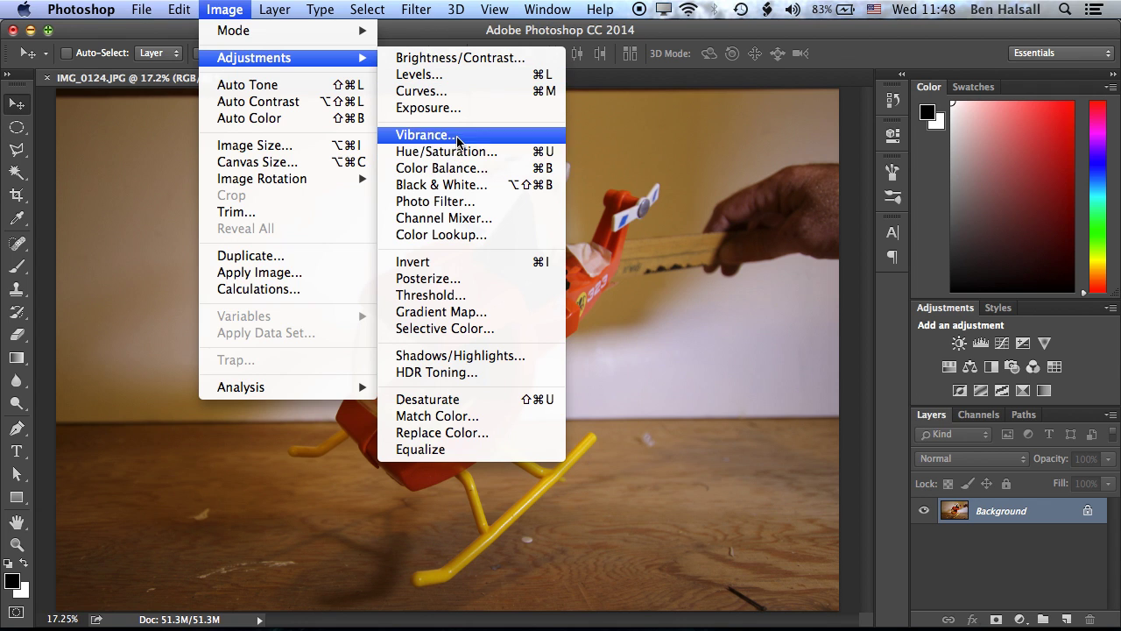
click(436, 38)
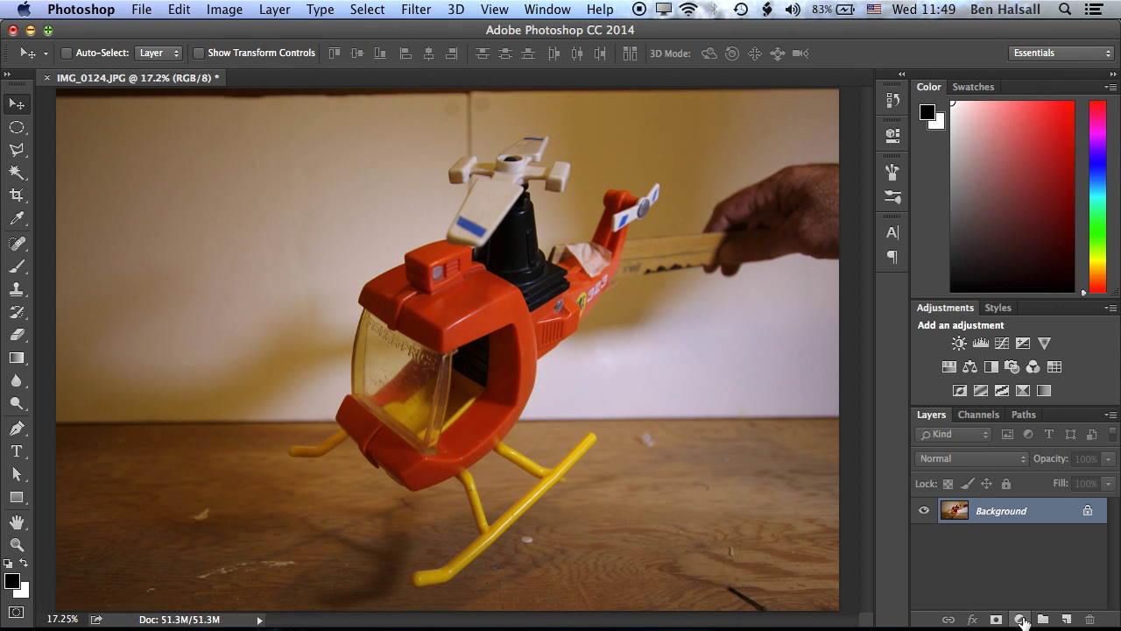
click(1021, 621)
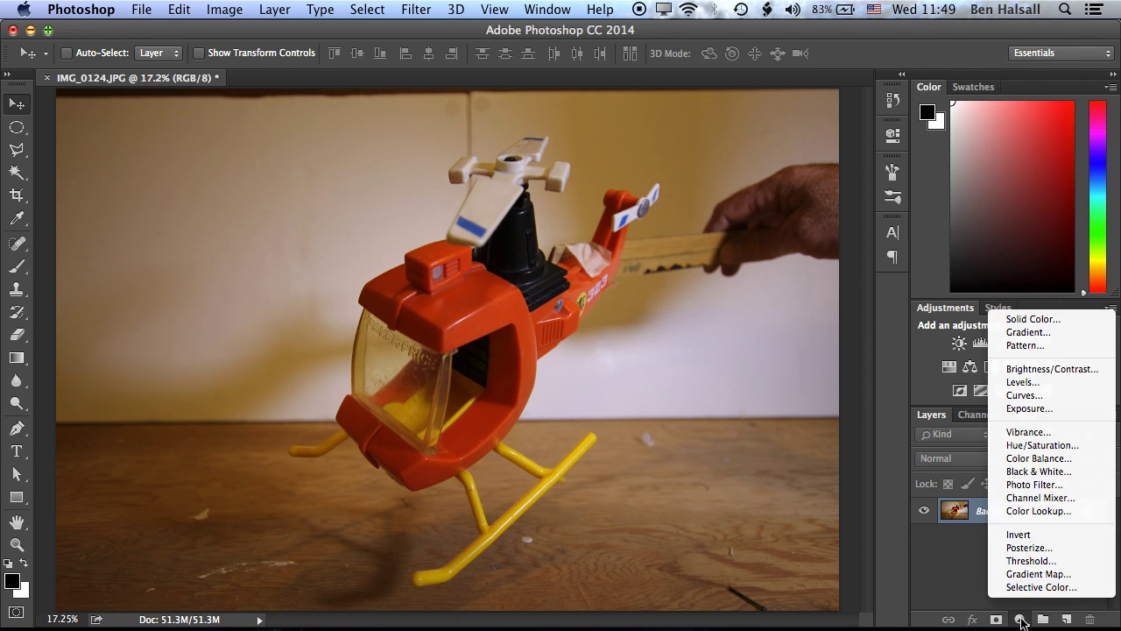
click(952, 569)
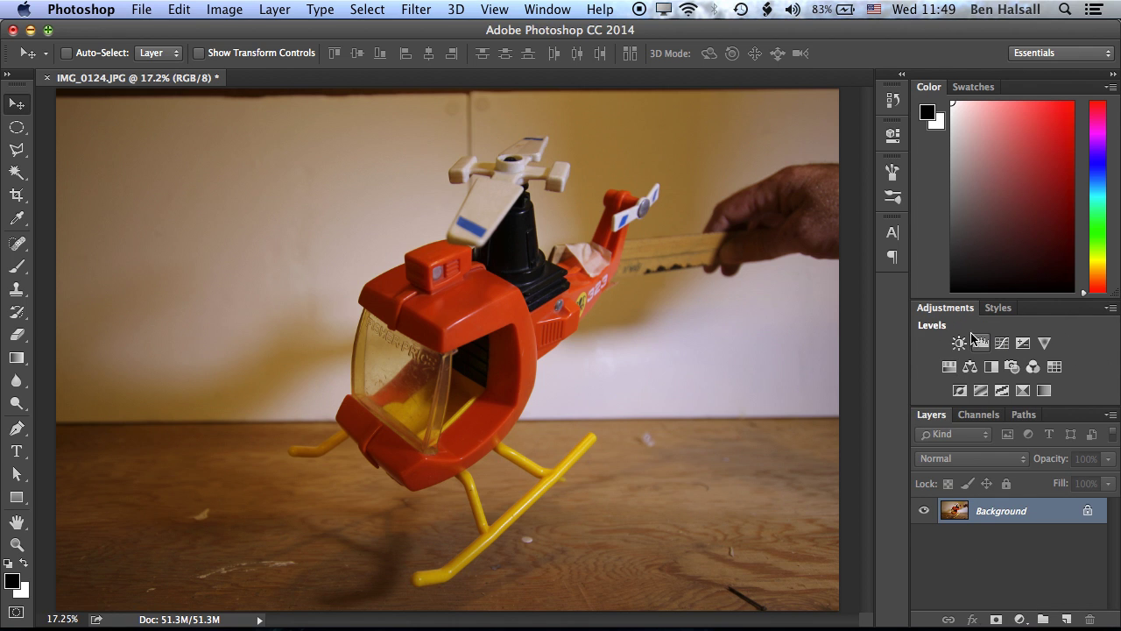
- Undock and close the Adjustments panel, and bring it back by resetting the Essentials workspace
drag(945, 314, 702, 311)
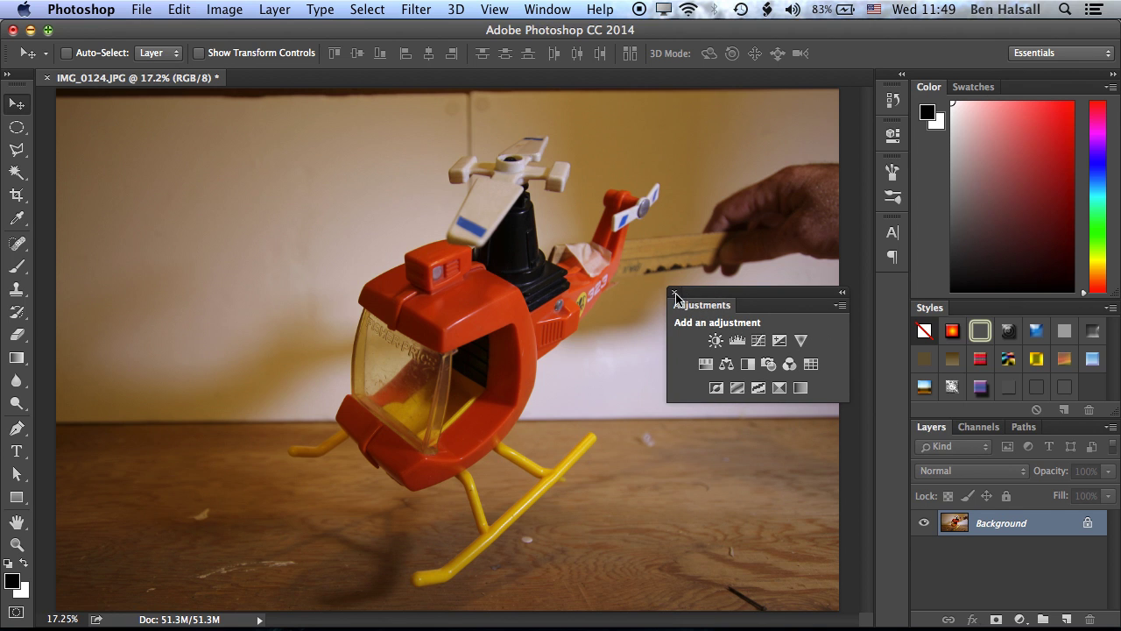
click(674, 292)
click(536, 9)
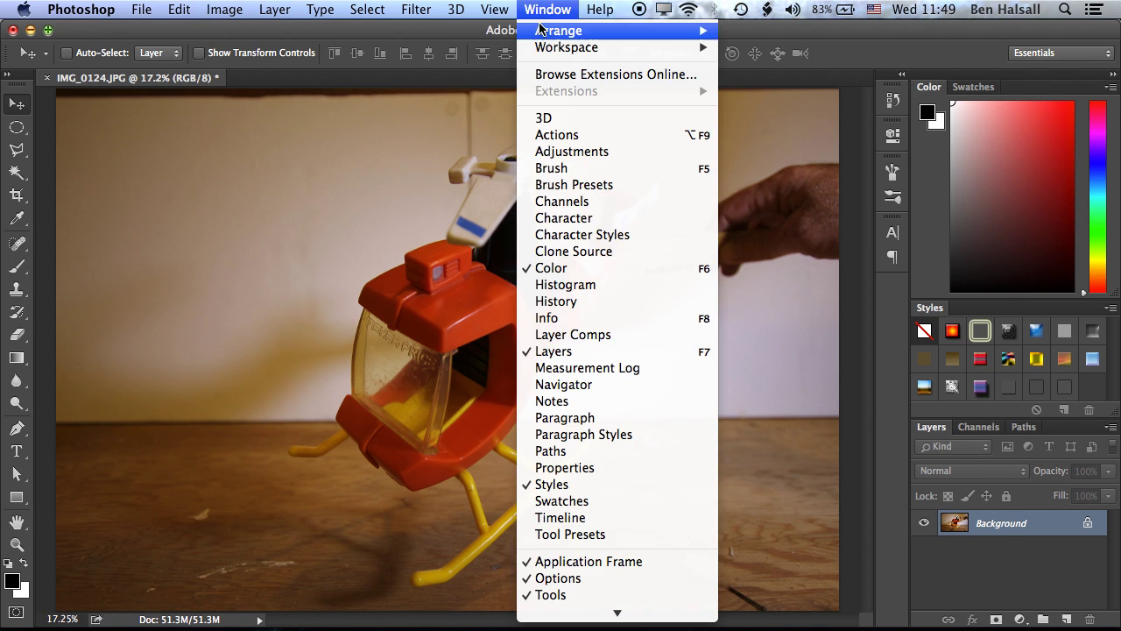
mouse_move(589, 51)
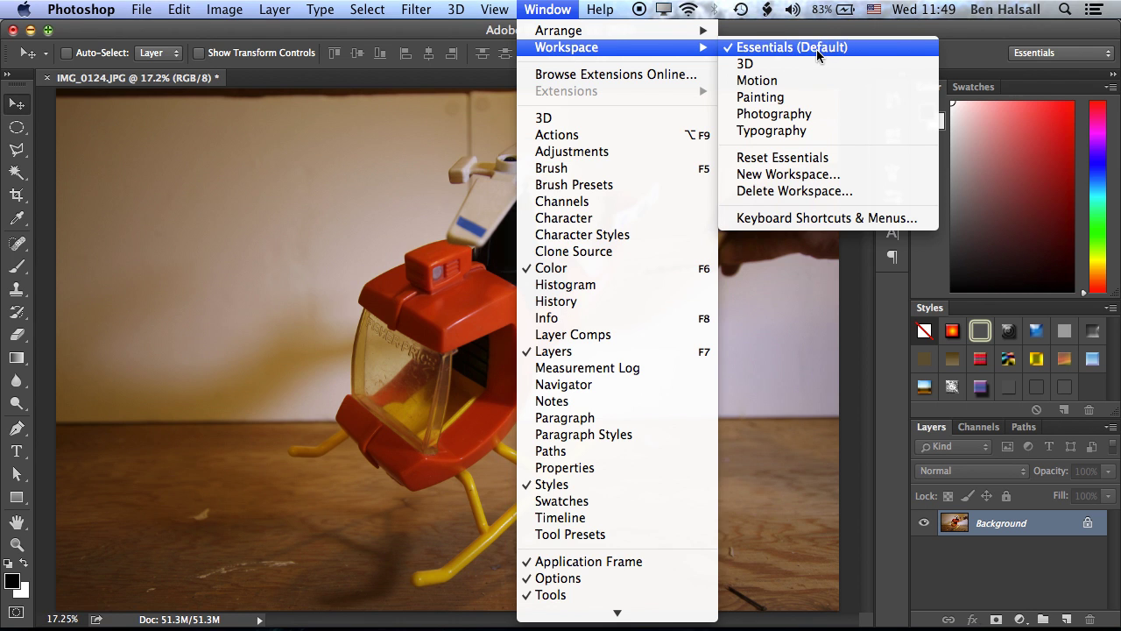
click(778, 158)
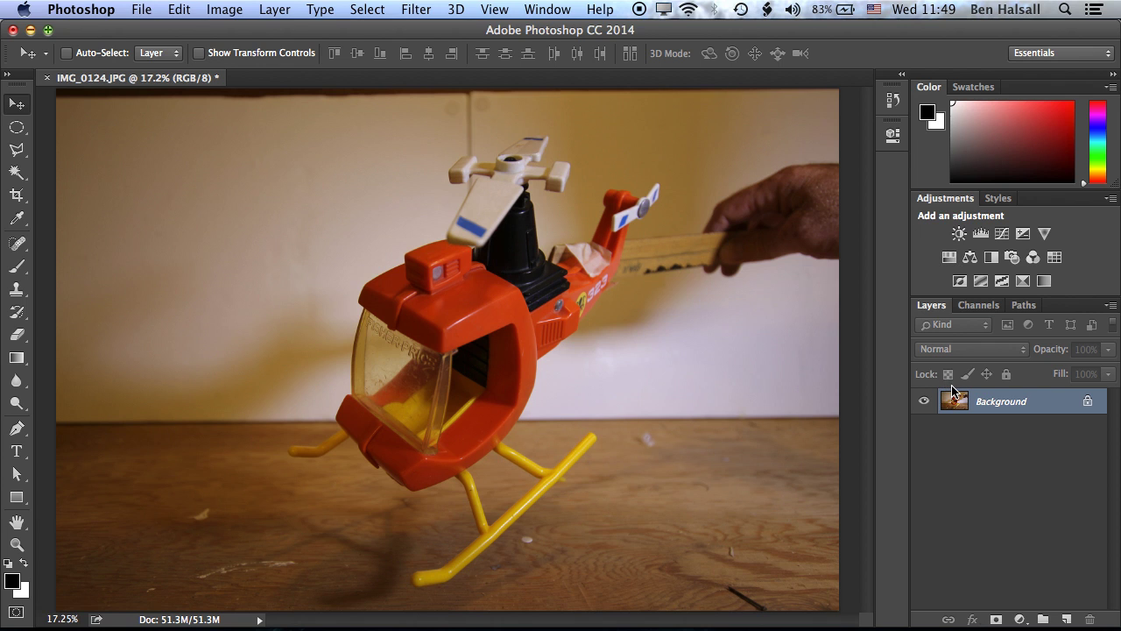
- Add a Levels adjustment layer, and try sampling its white point from the white rotor blade before undoing the sample
click(981, 234)
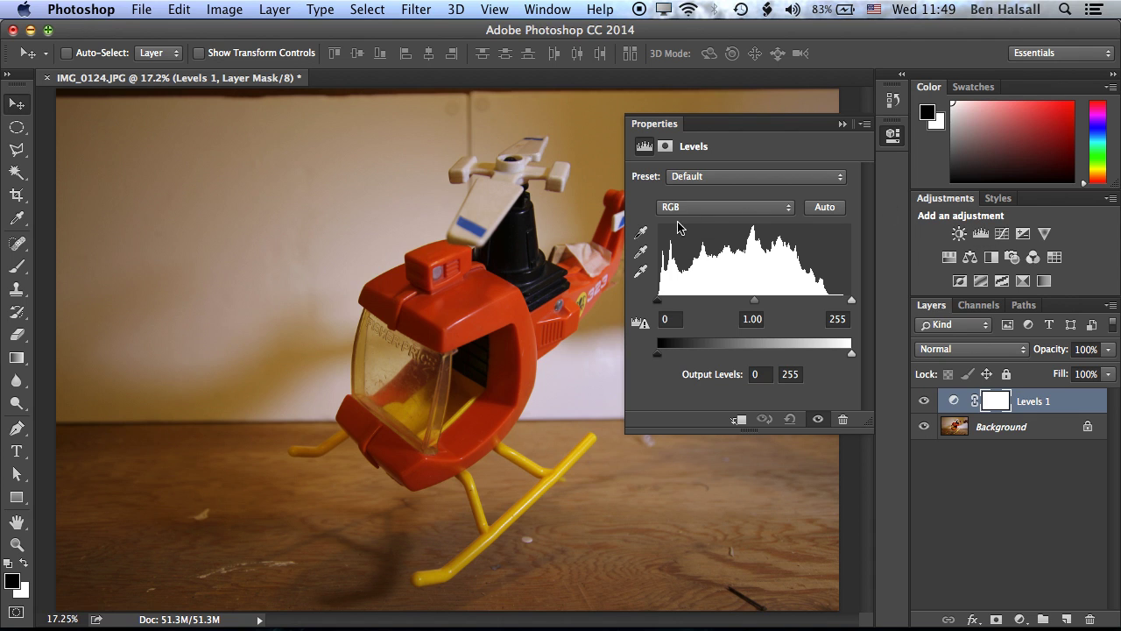
click(642, 272)
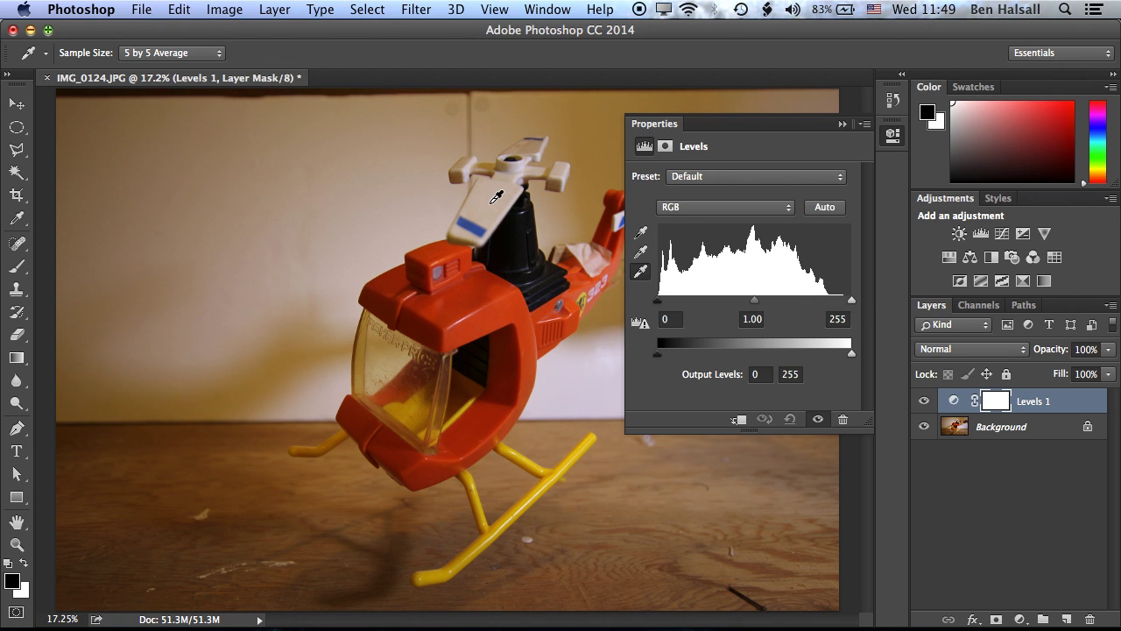
click(497, 196)
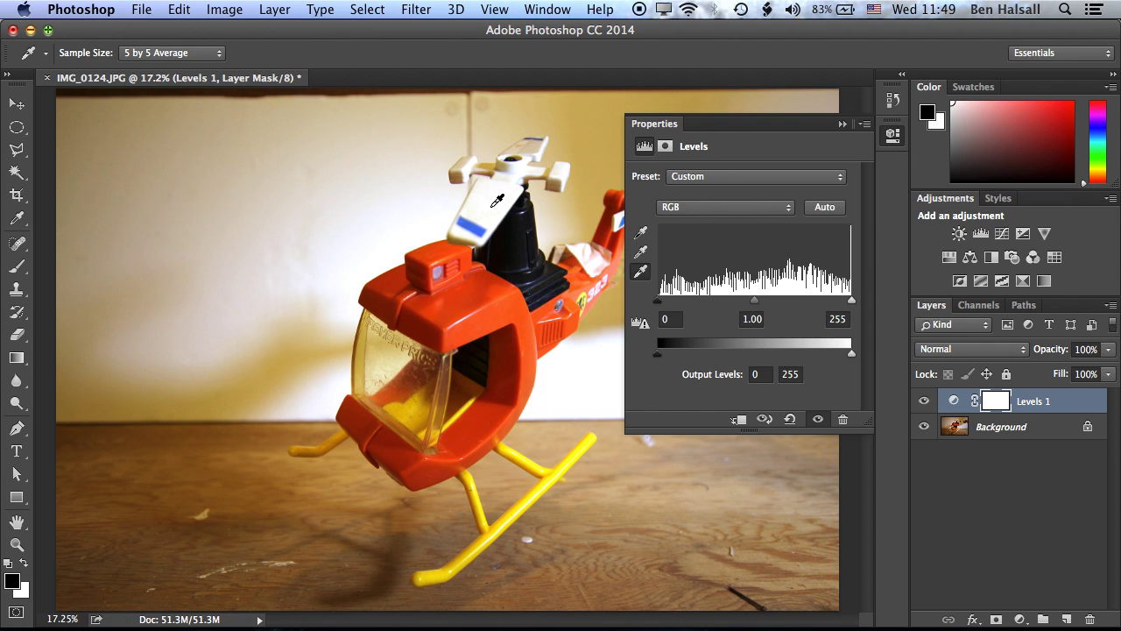
key(super+z)
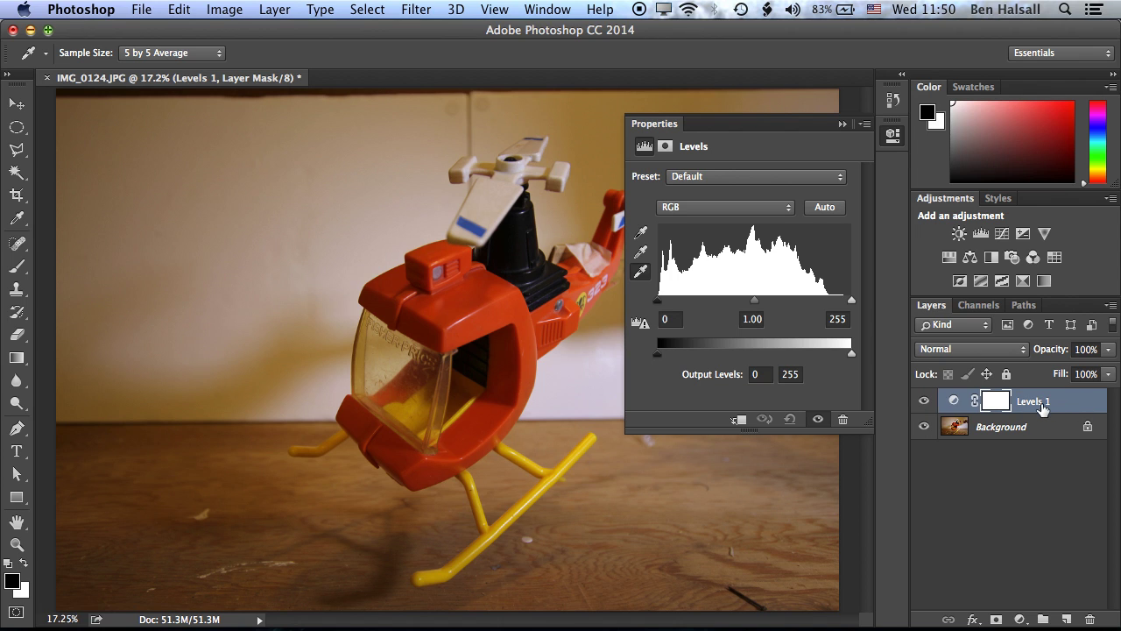
- Sample the Levels black point from the black rotor mast and the white point from the white rotor blade, and collapse the settings
click(642, 255)
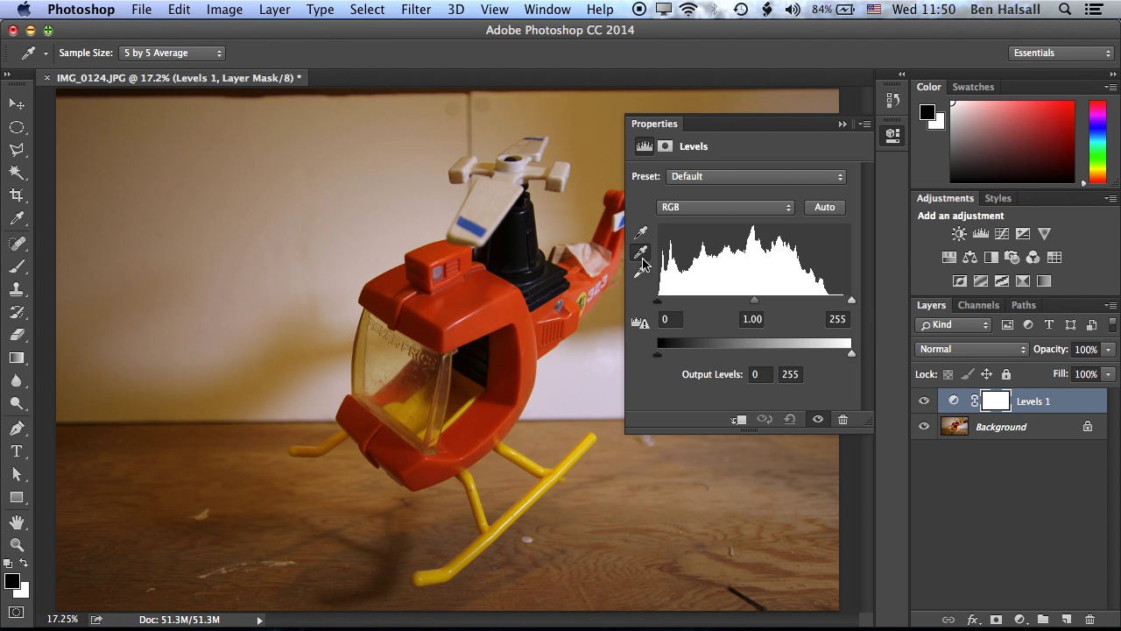
click(640, 232)
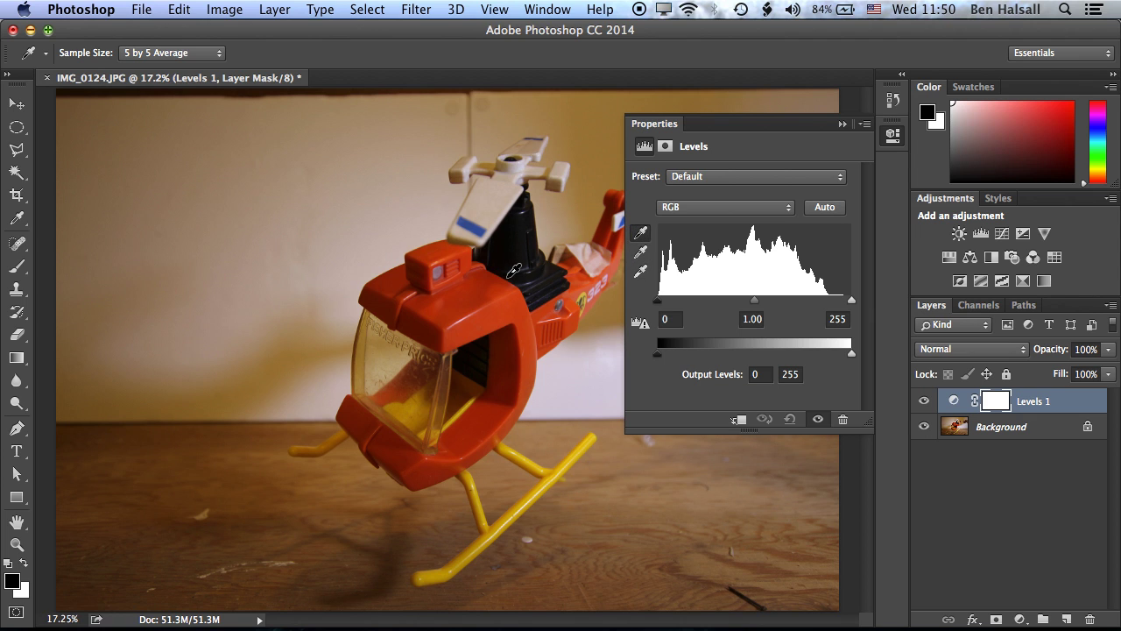
click(515, 270)
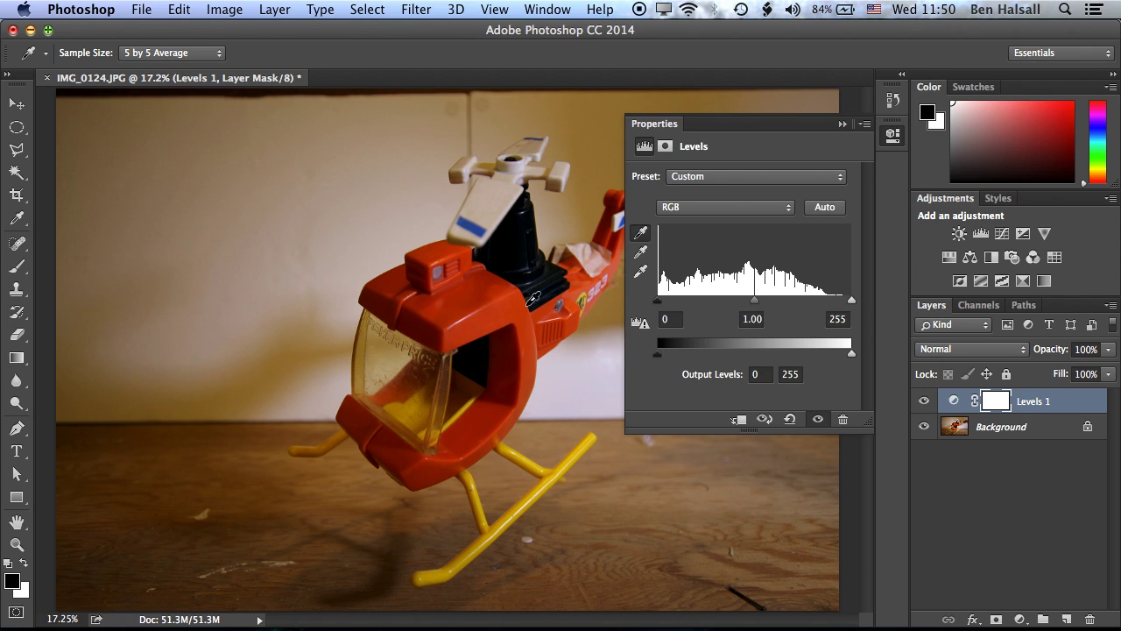
click(640, 272)
click(492, 211)
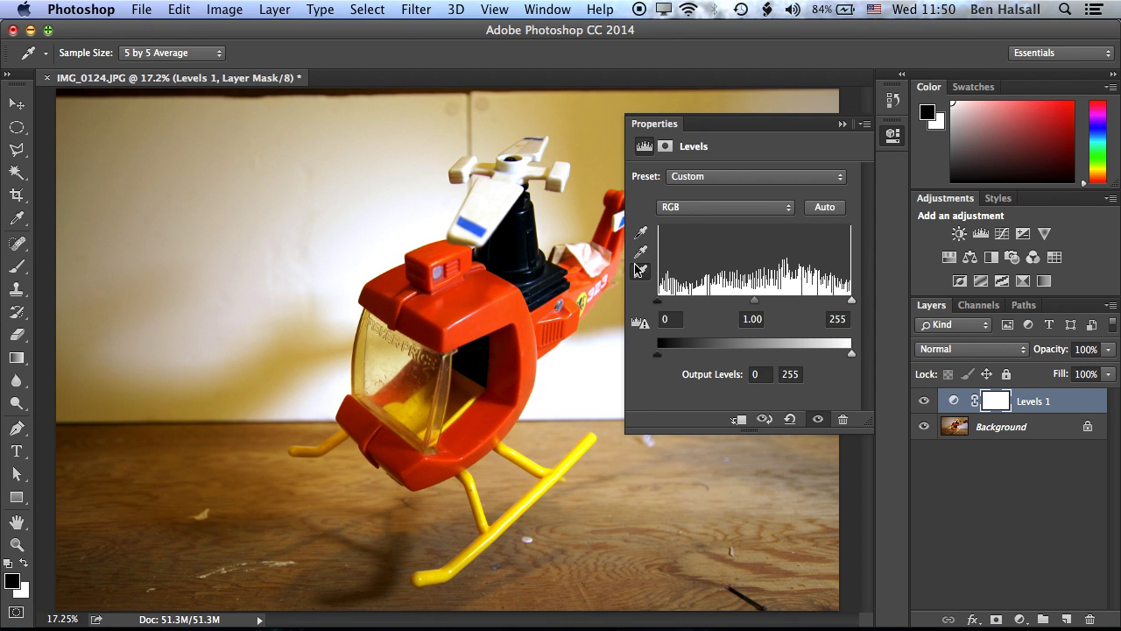
click(843, 124)
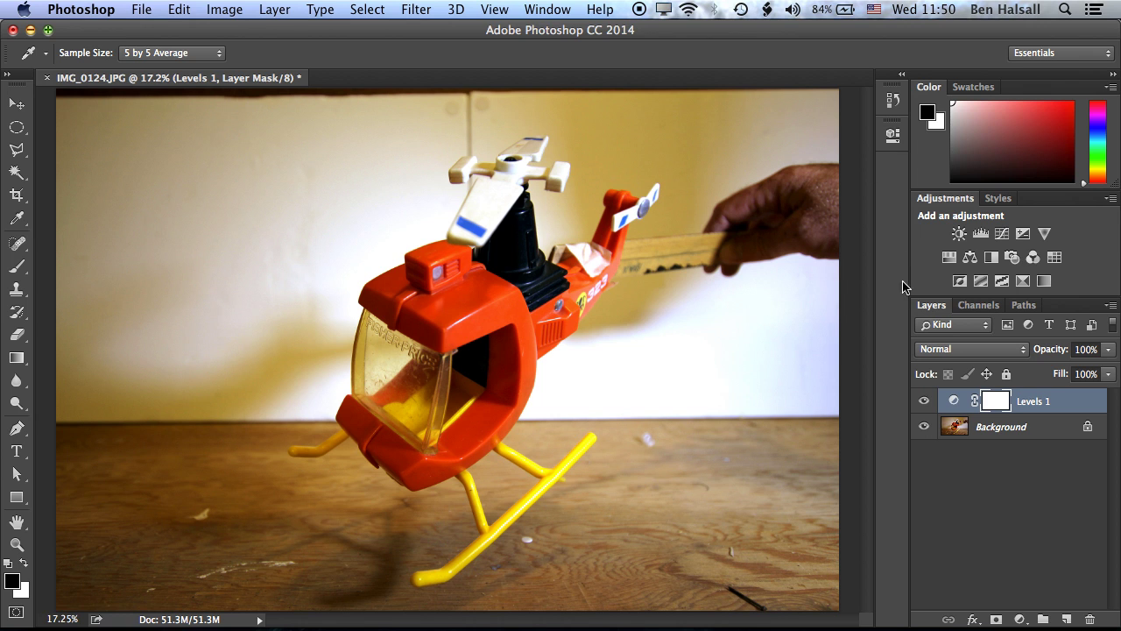
- Try varying the opacity of the Levels layer and leave it at 100%
click(1112, 352)
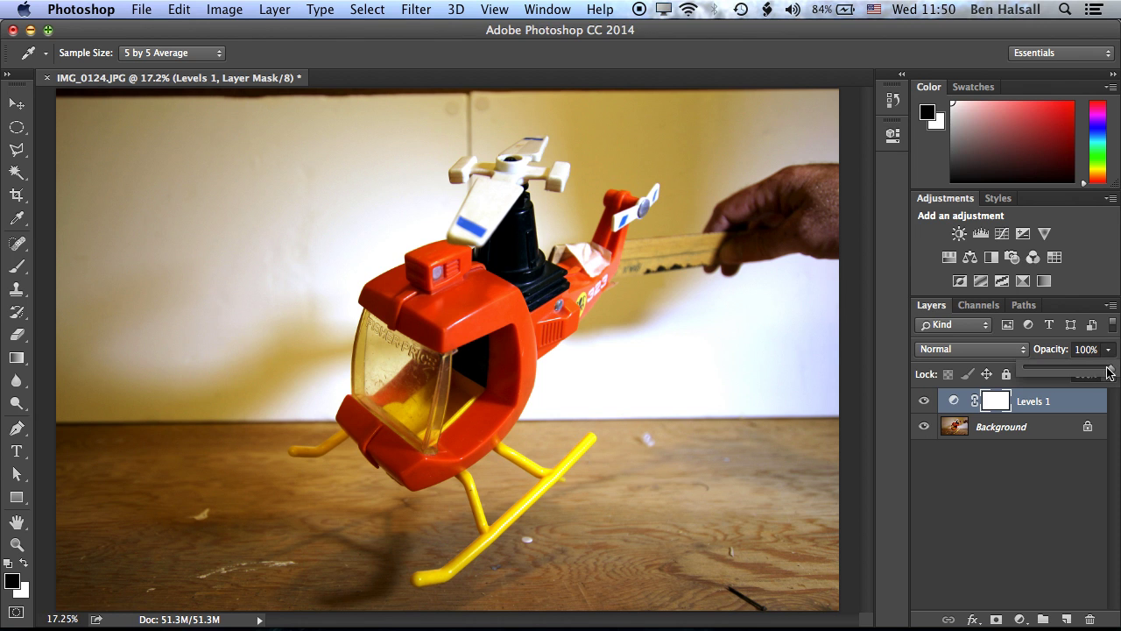
mouse_move(1110, 372)
mouse_down()
mouse_move(1041, 373)
mouse_move(1116, 371)
mouse_up()
click(1008, 411)
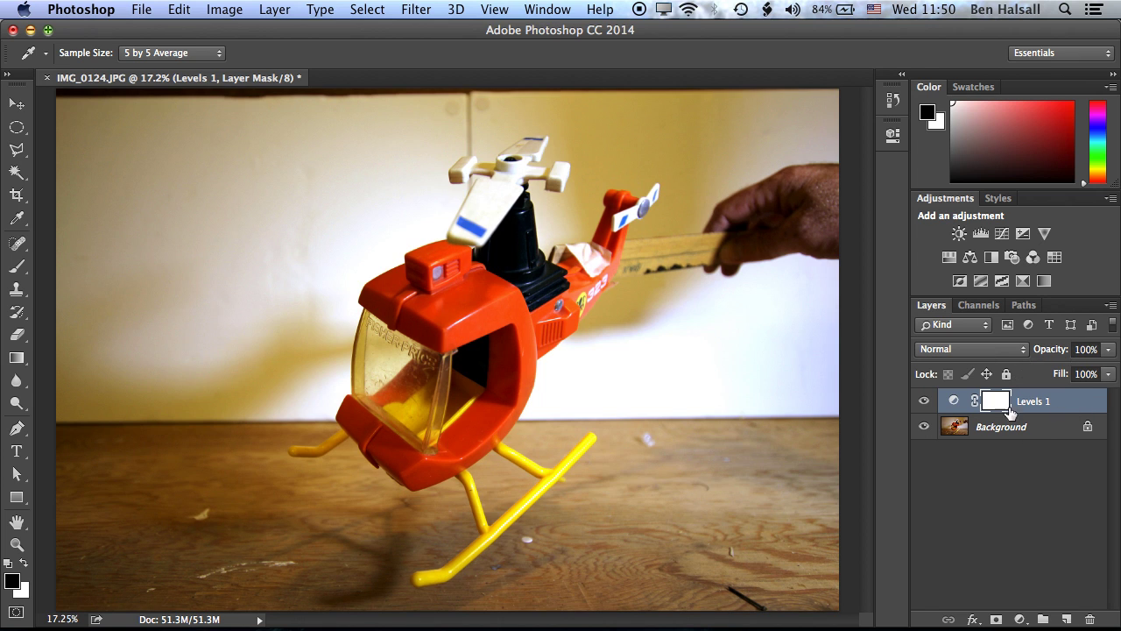
- Reopen the settings of the Levels layer and reset them to the defaults
double_click(955, 403)
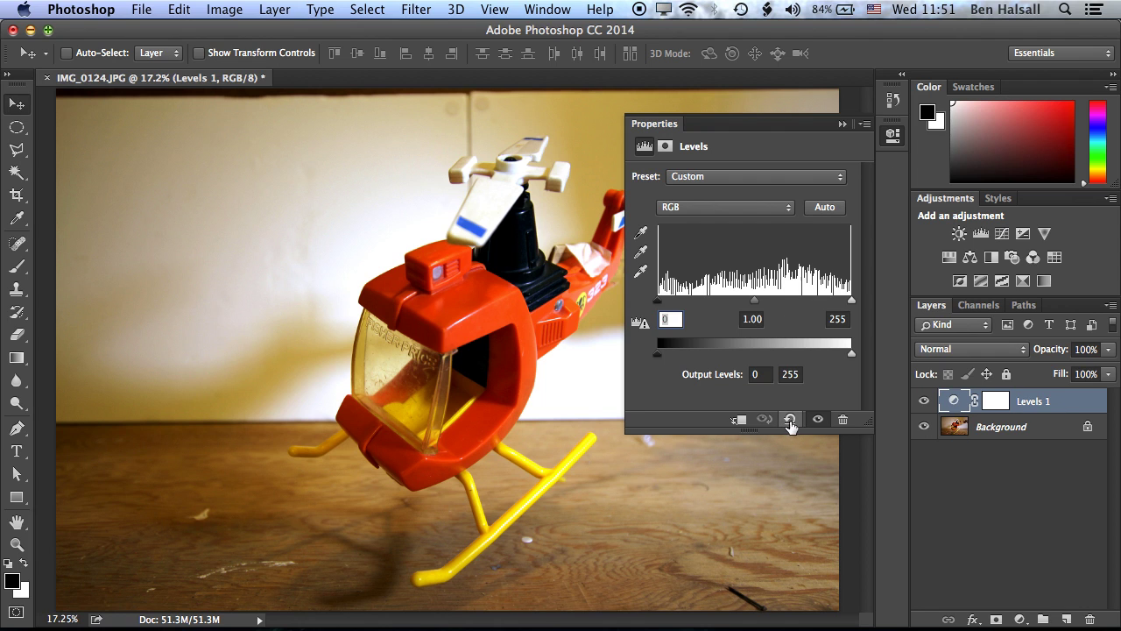
click(790, 421)
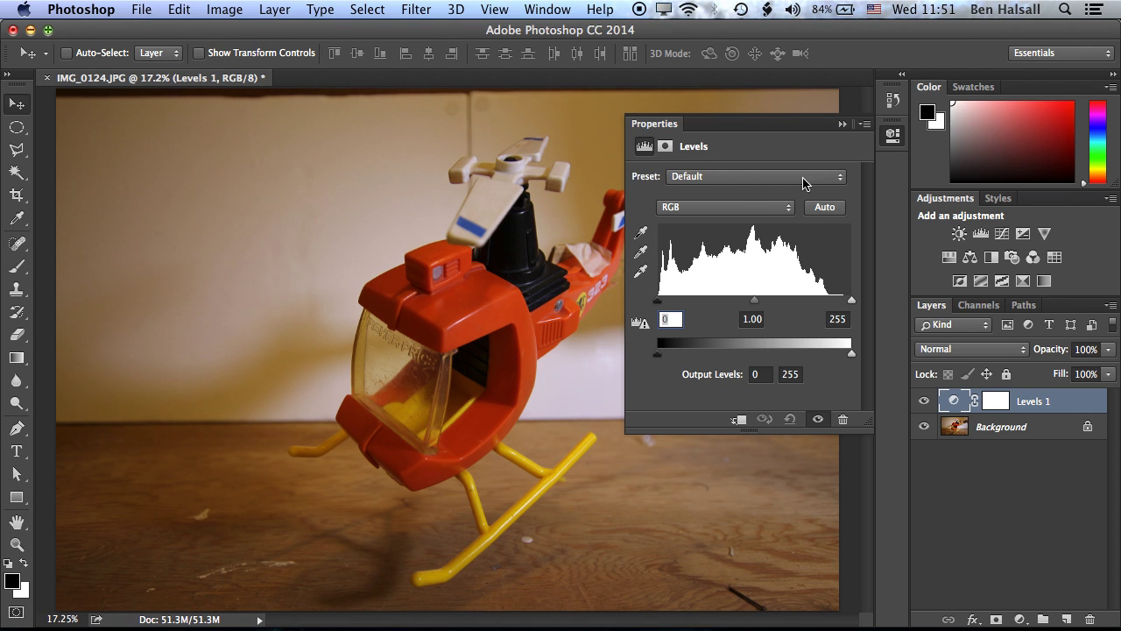
- Try the Darker, Increase Contrast 1, Increase Contrast 2 and Increase Contrast 3 presets on the Levels layer
click(758, 181)
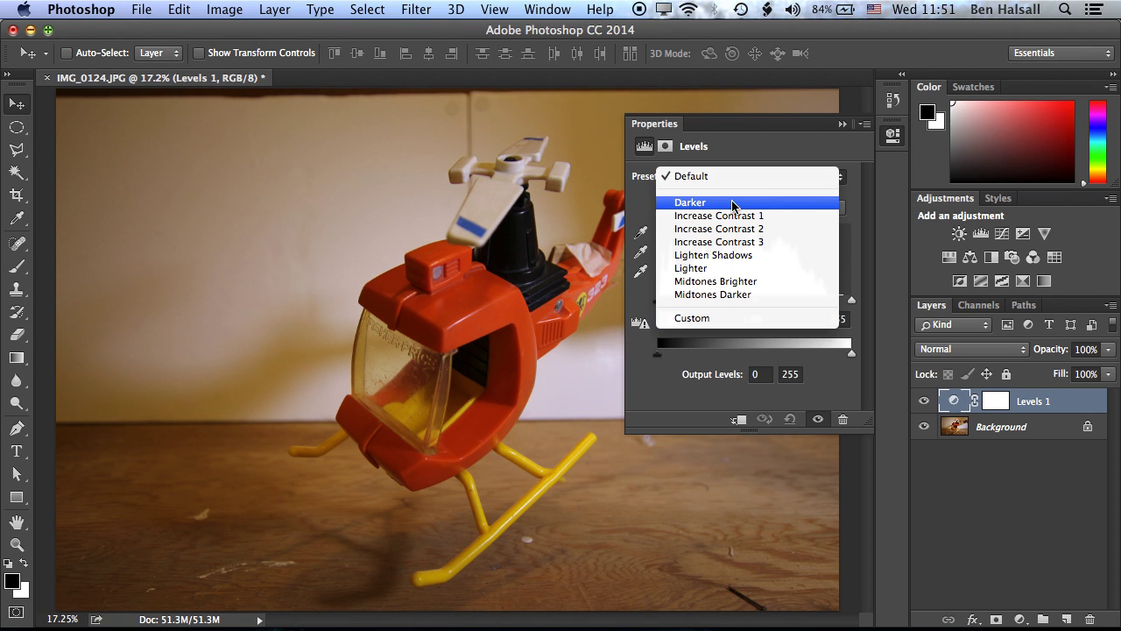
click(751, 206)
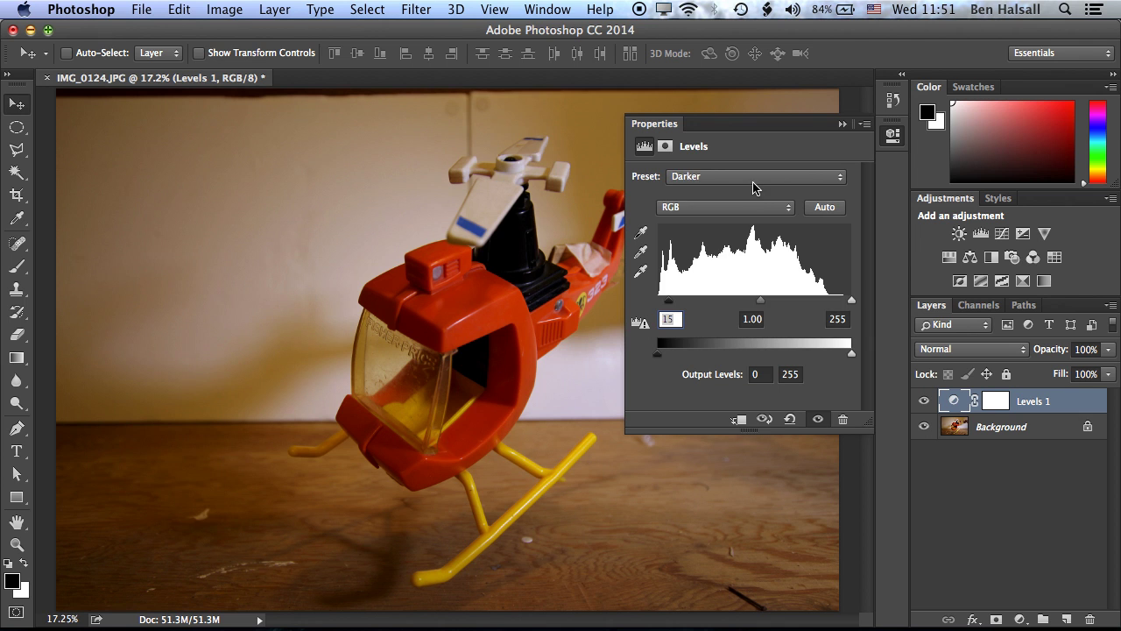
click(753, 182)
click(751, 187)
click(769, 180)
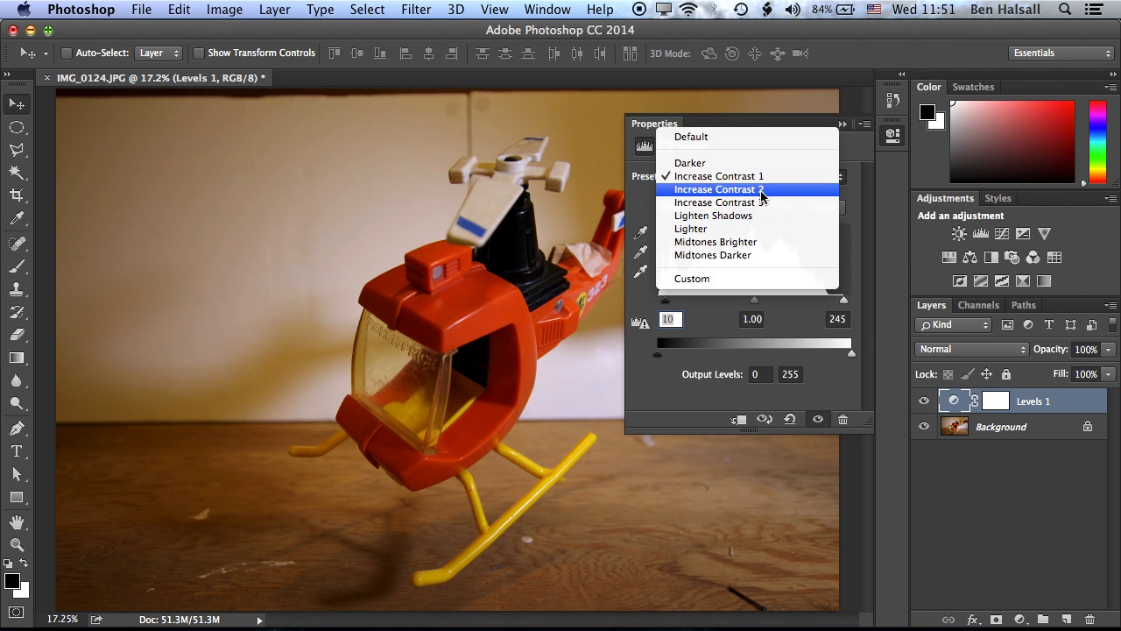
click(762, 190)
click(763, 179)
click(765, 190)
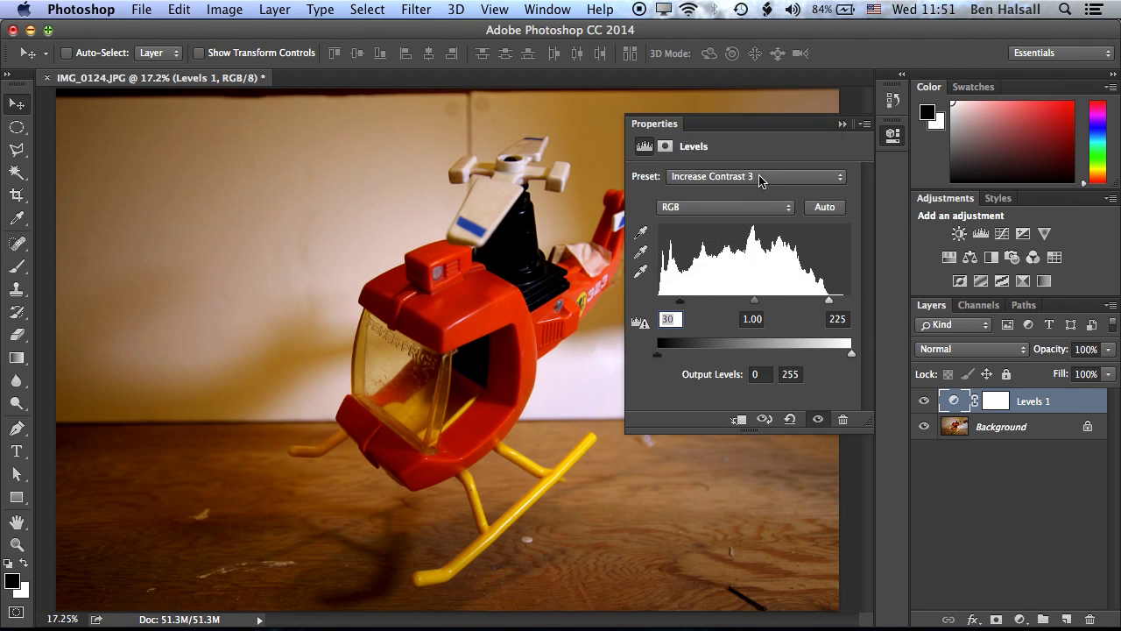
- Try the Lighten Shadows, Lighter, Midtones Brighter, Midtones Darker and Custom presets on the Levels layer, and return to Default
click(741, 179)
click(737, 191)
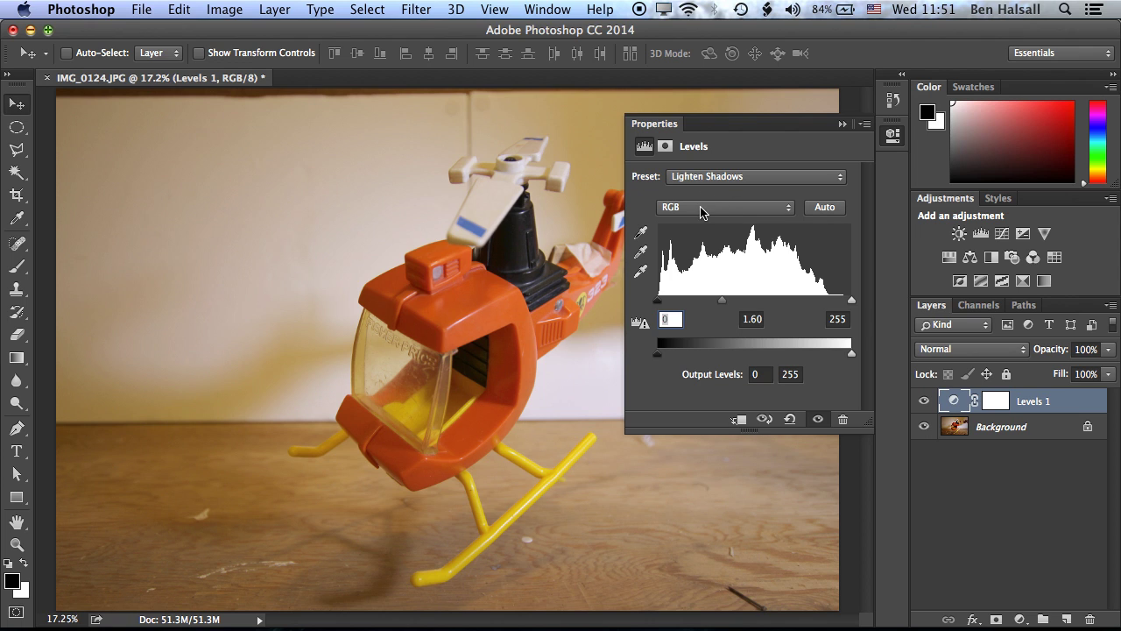
click(743, 178)
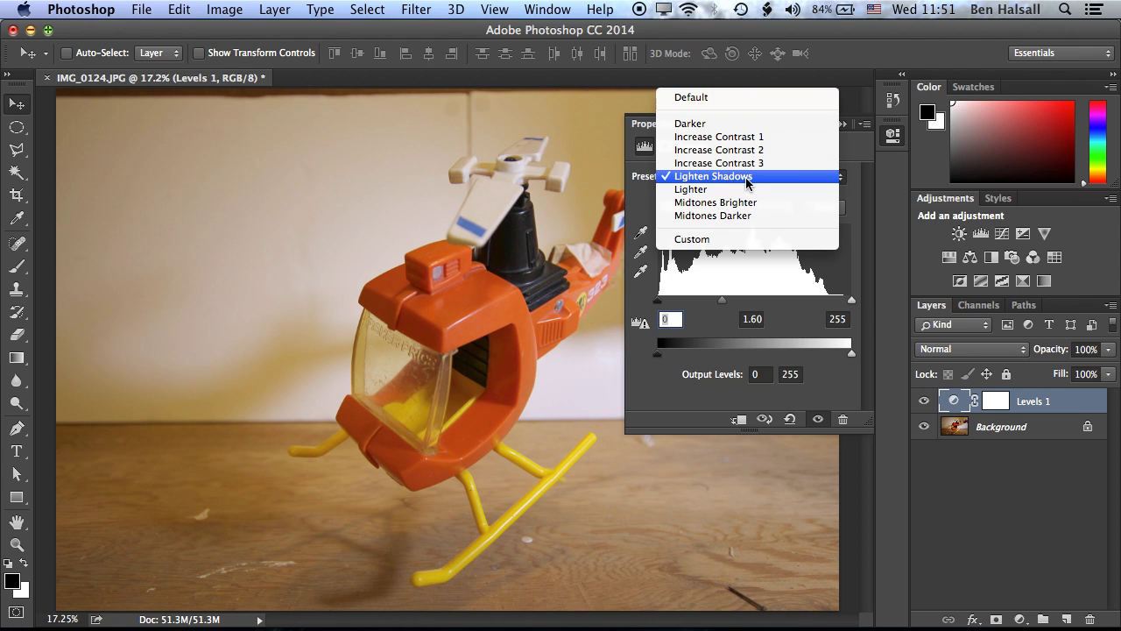
click(751, 190)
click(757, 179)
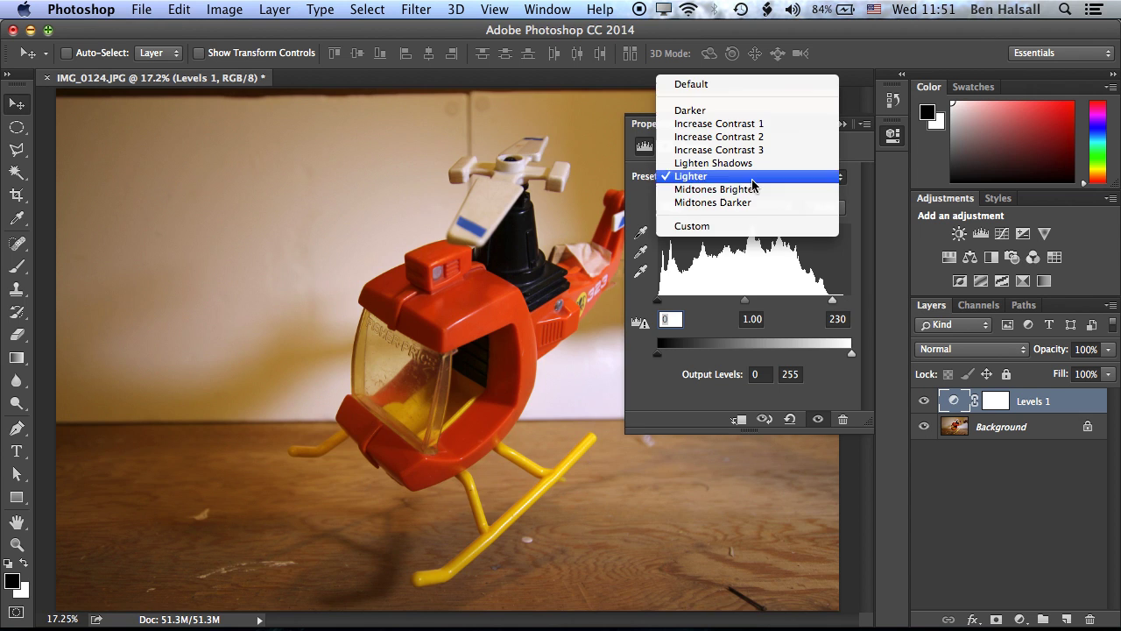
click(736, 190)
click(748, 178)
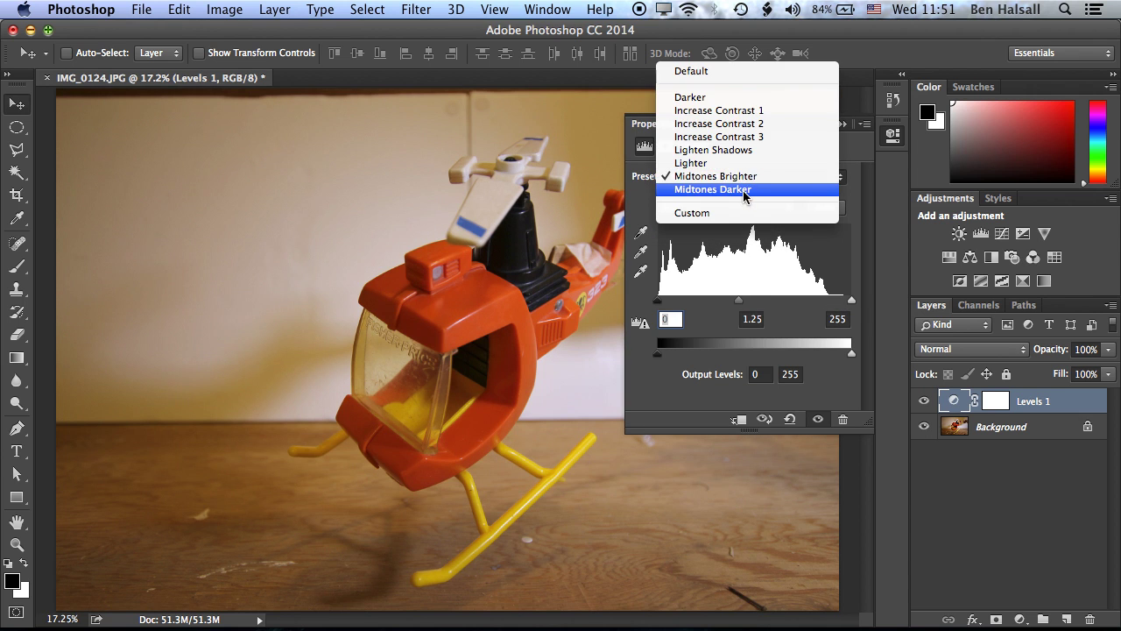
click(743, 190)
click(697, 177)
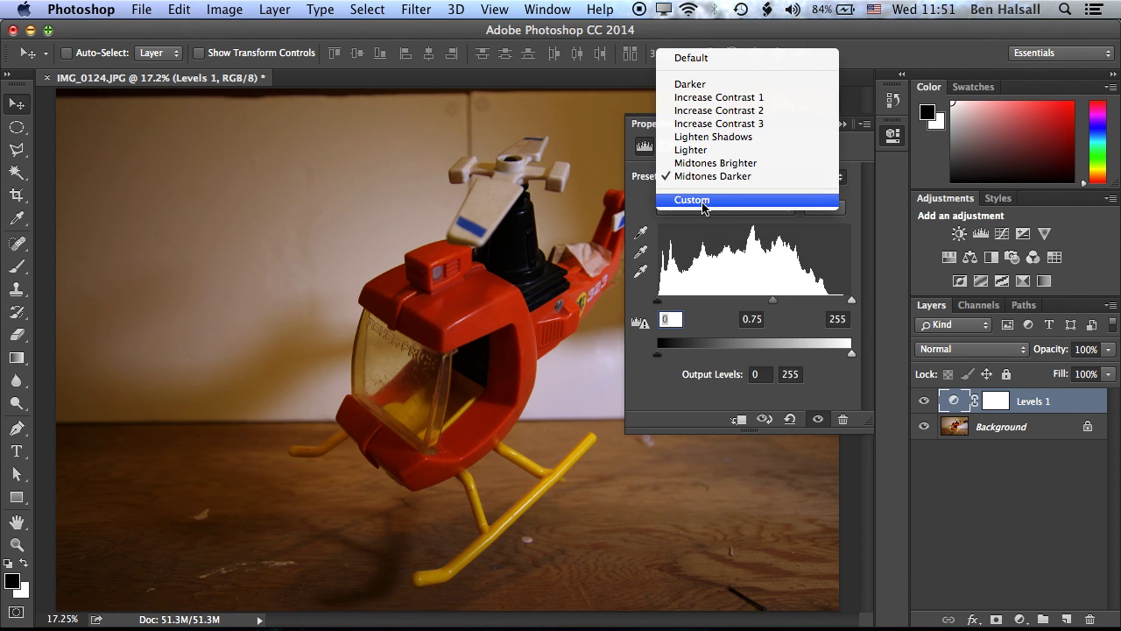
click(723, 201)
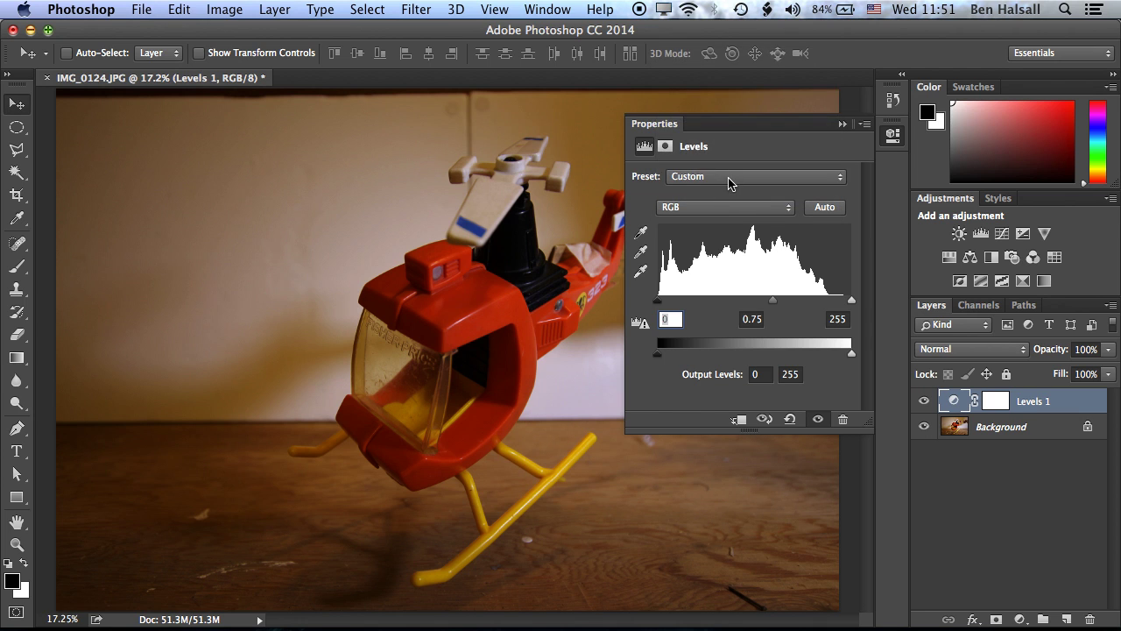
click(729, 179)
click(738, 35)
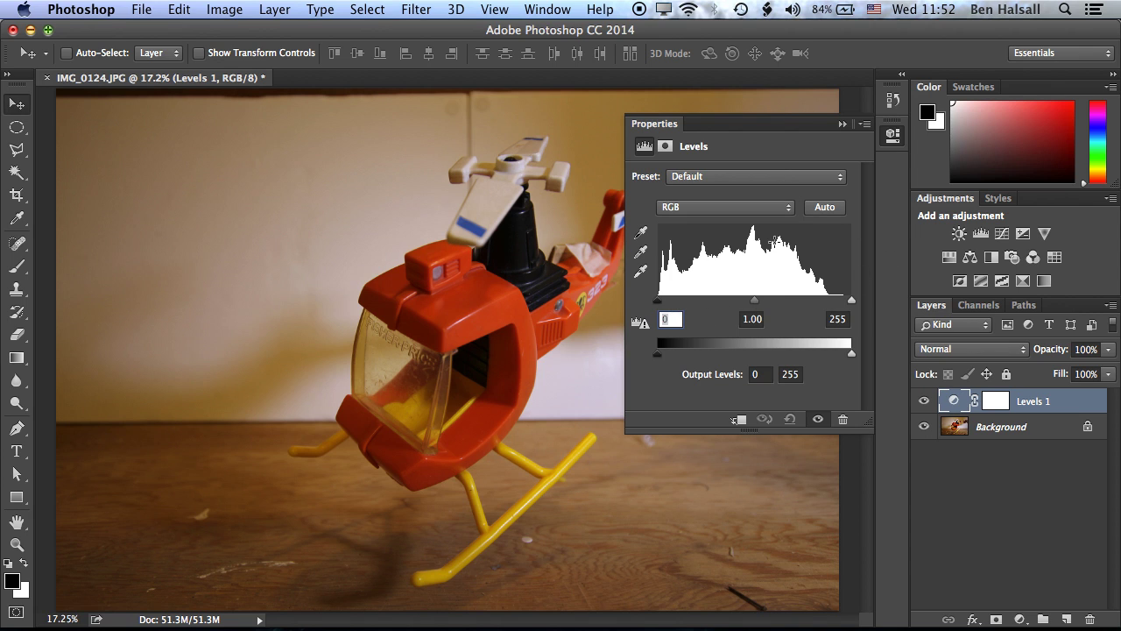
- Look through the Levels channel choices, try midtone values of 0.19 and 2.57, and return the midtones to 1.00
click(736, 209)
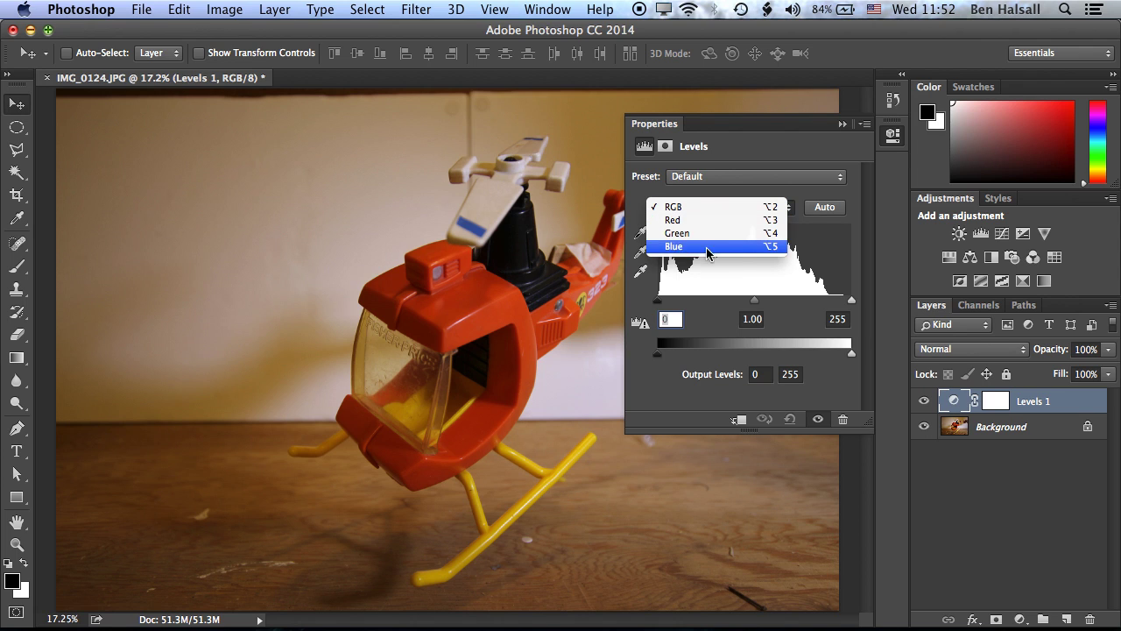
click(720, 191)
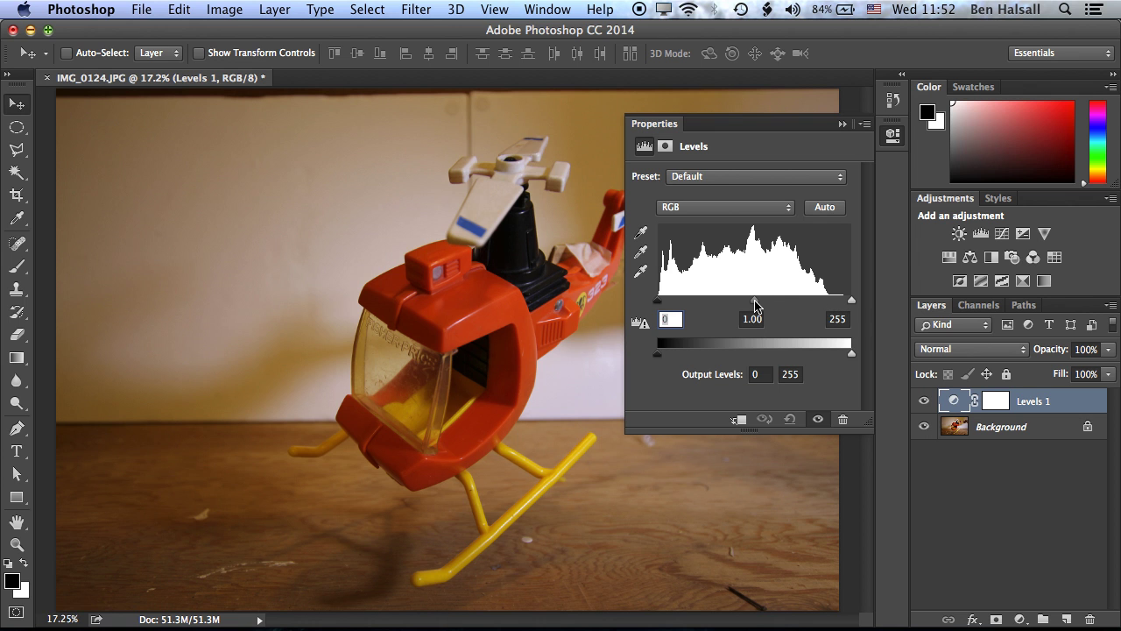
drag(756, 302, 826, 304)
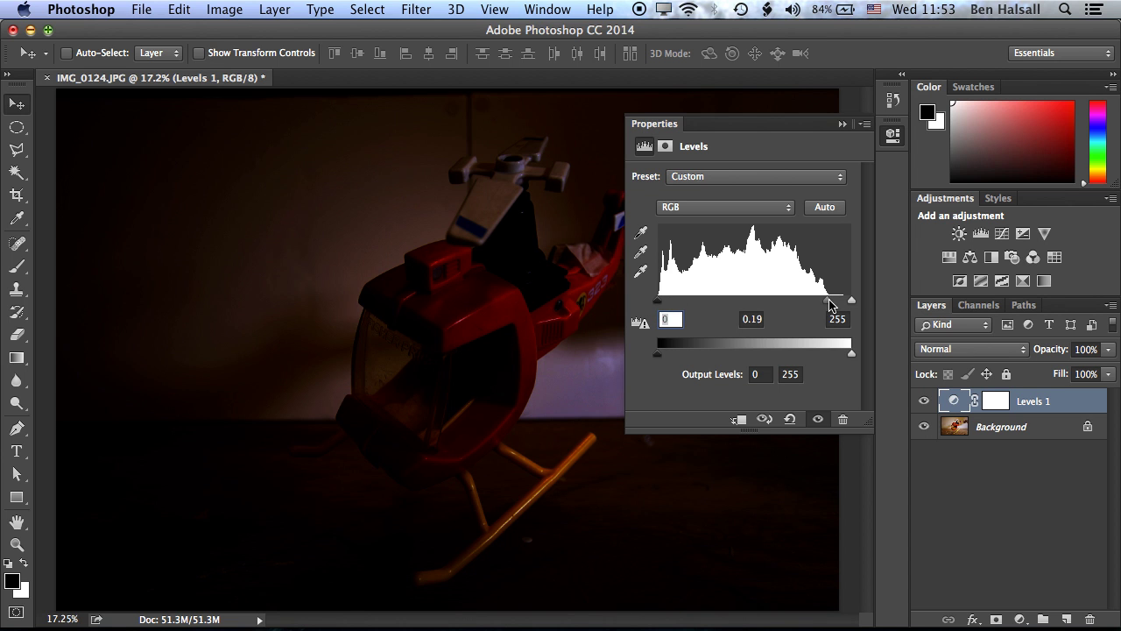
drag(830, 304, 692, 290)
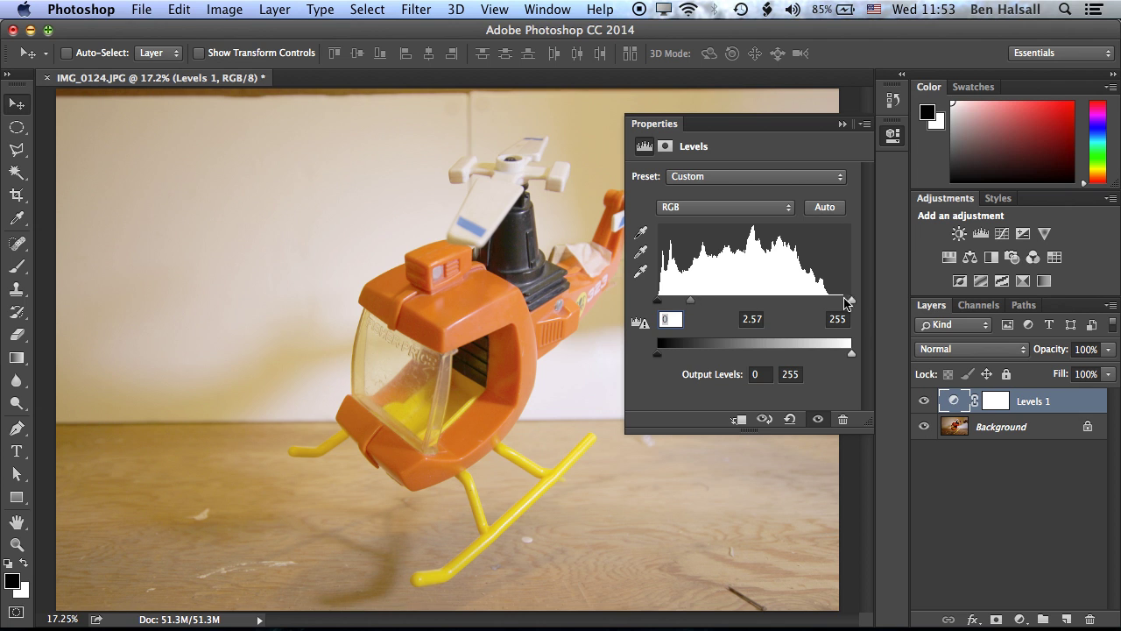
drag(691, 301, 754, 302)
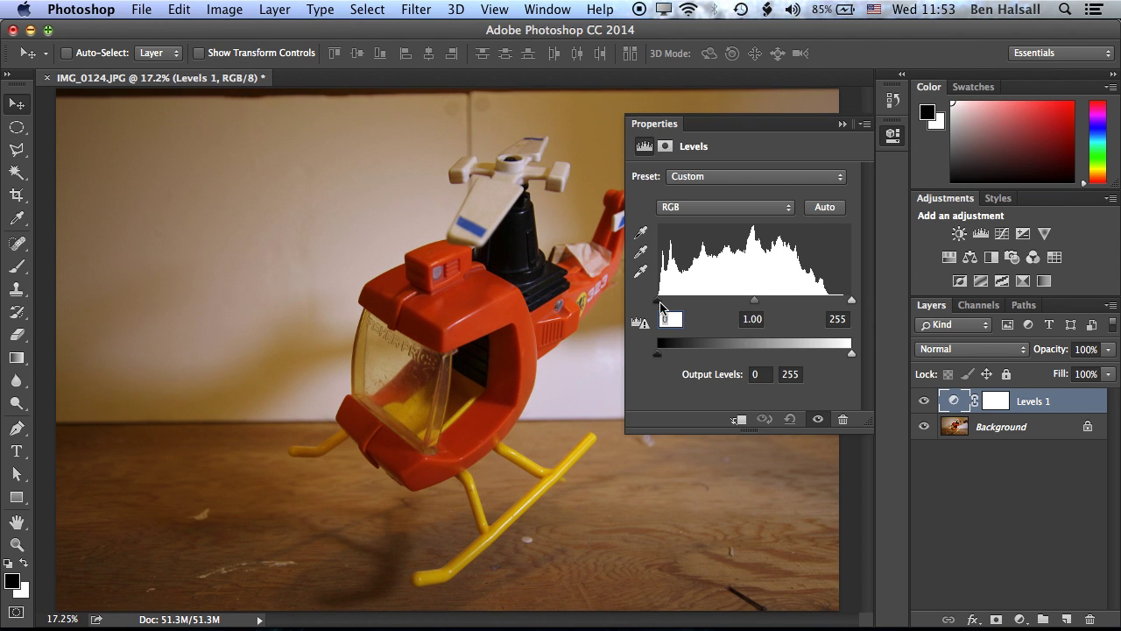
- Try raising the black input level to 52 to darken the shadows, and return it to 0
drag(661, 304, 697, 303)
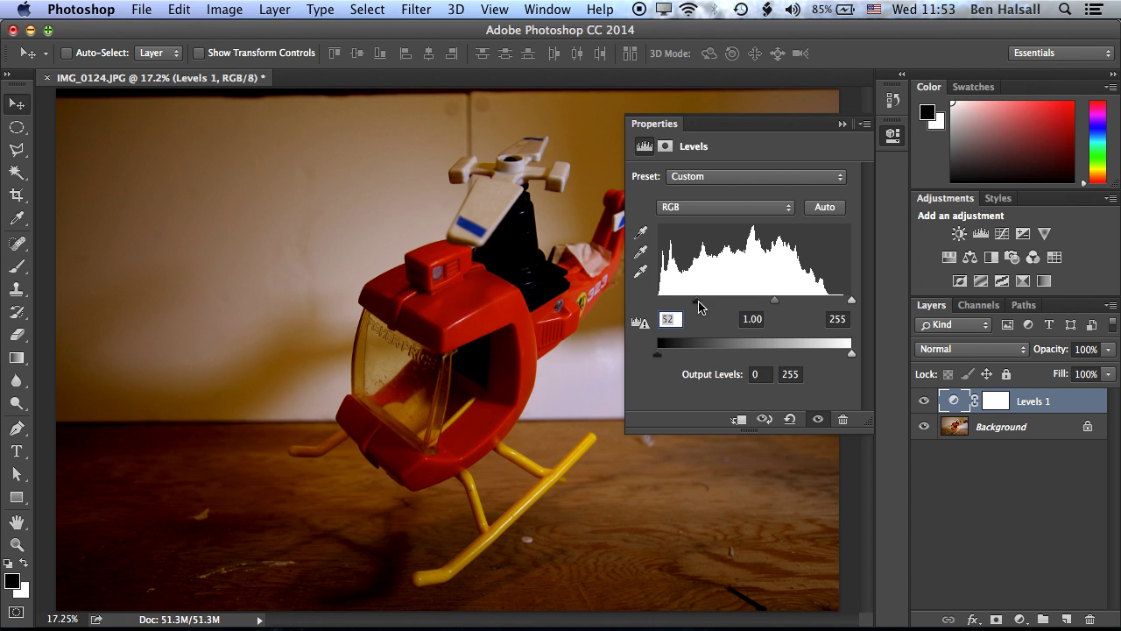
drag(697, 302, 658, 304)
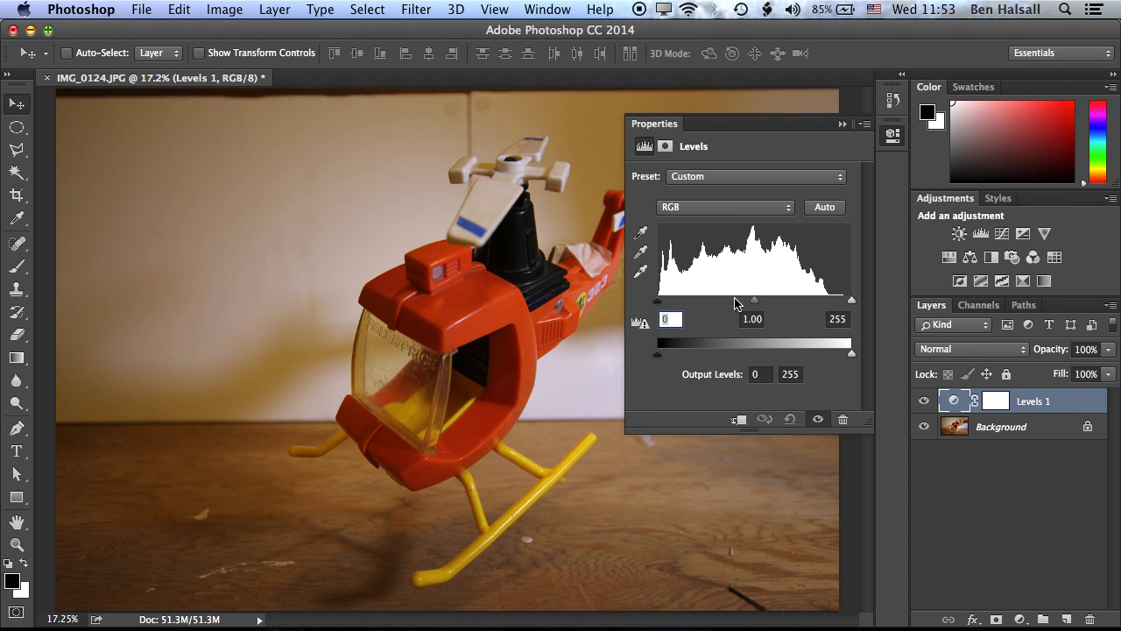
mouse_move(758, 304)
mouse_down()
mouse_move(709, 305)
mouse_move(754, 305)
mouse_up()
- Try white input levels of 132 and 185 and a black input level of 64, restoring them to 255 and 0
drag(853, 301, 758, 302)
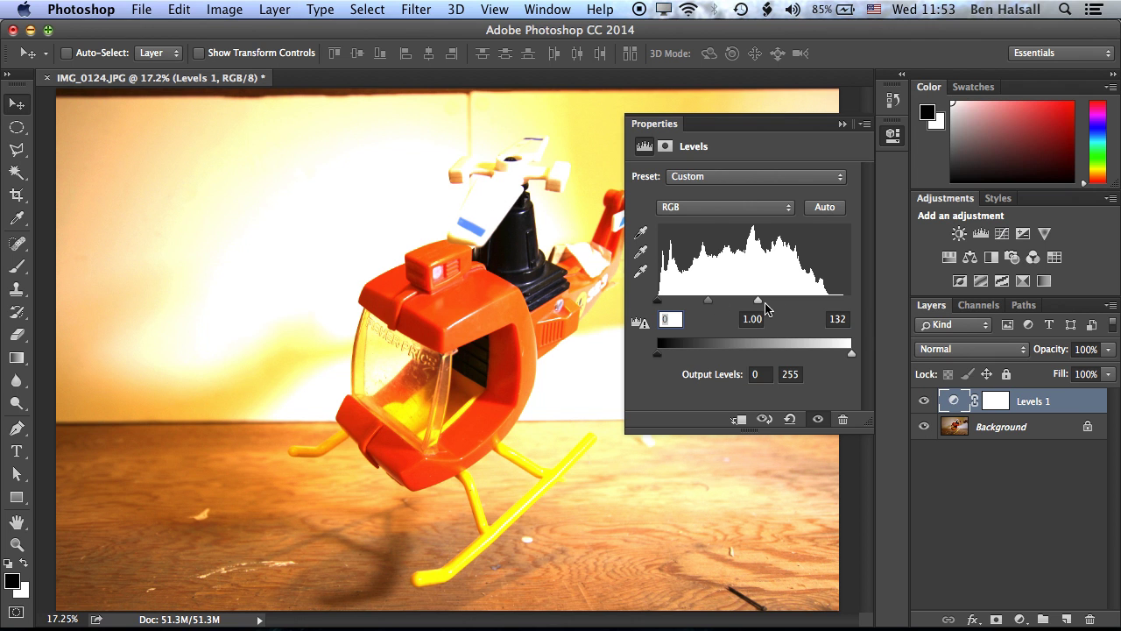
drag(764, 302, 852, 301)
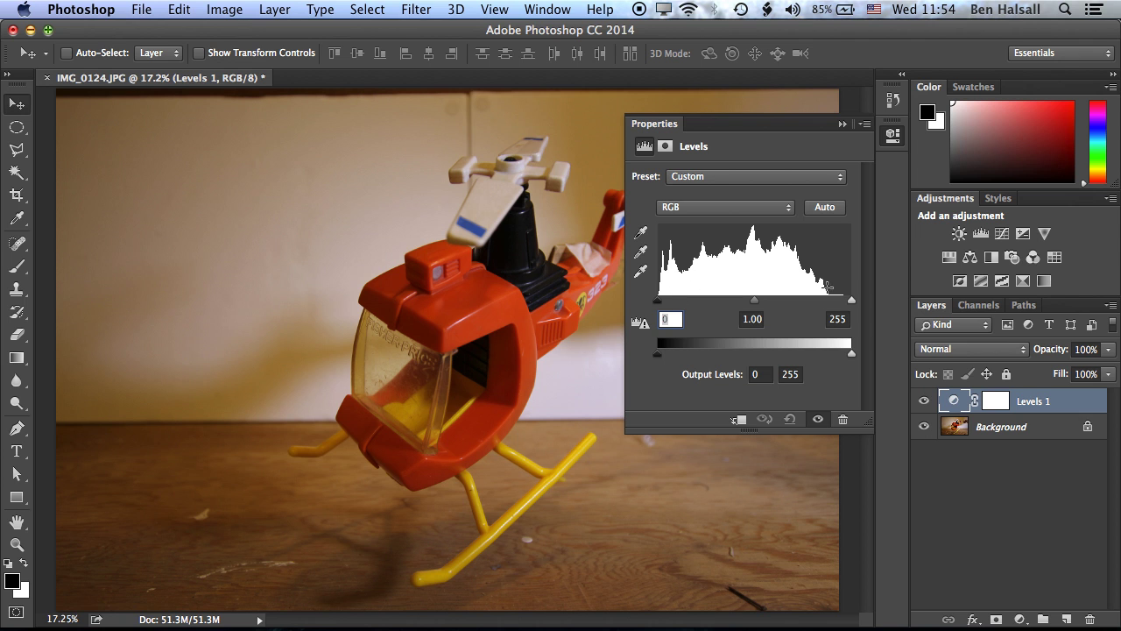
drag(853, 303, 805, 304)
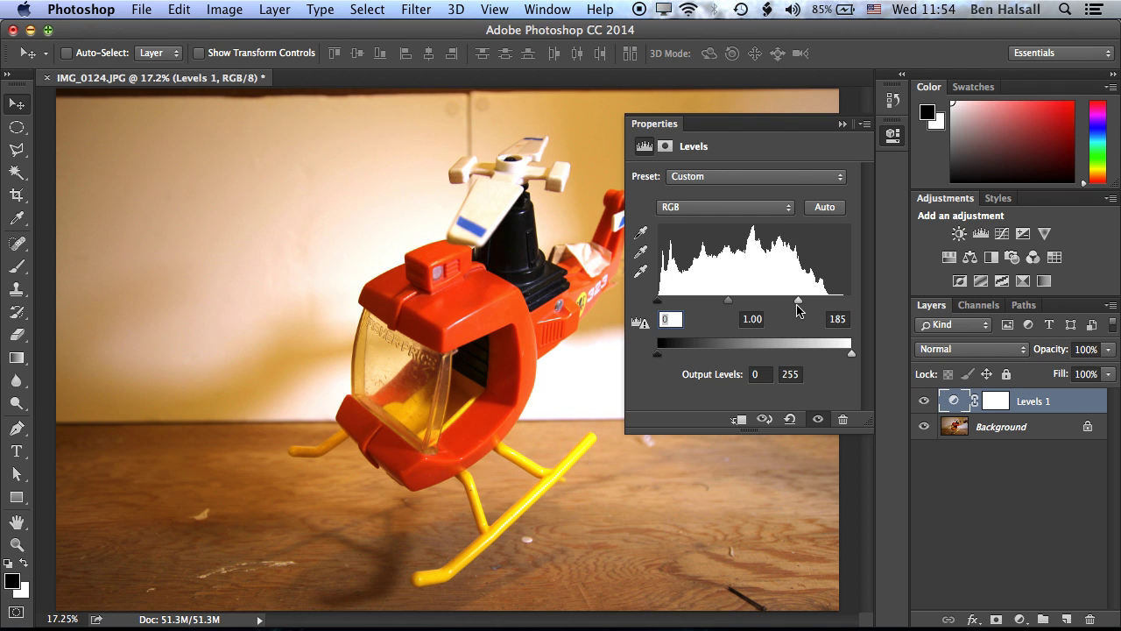
drag(800, 303, 854, 303)
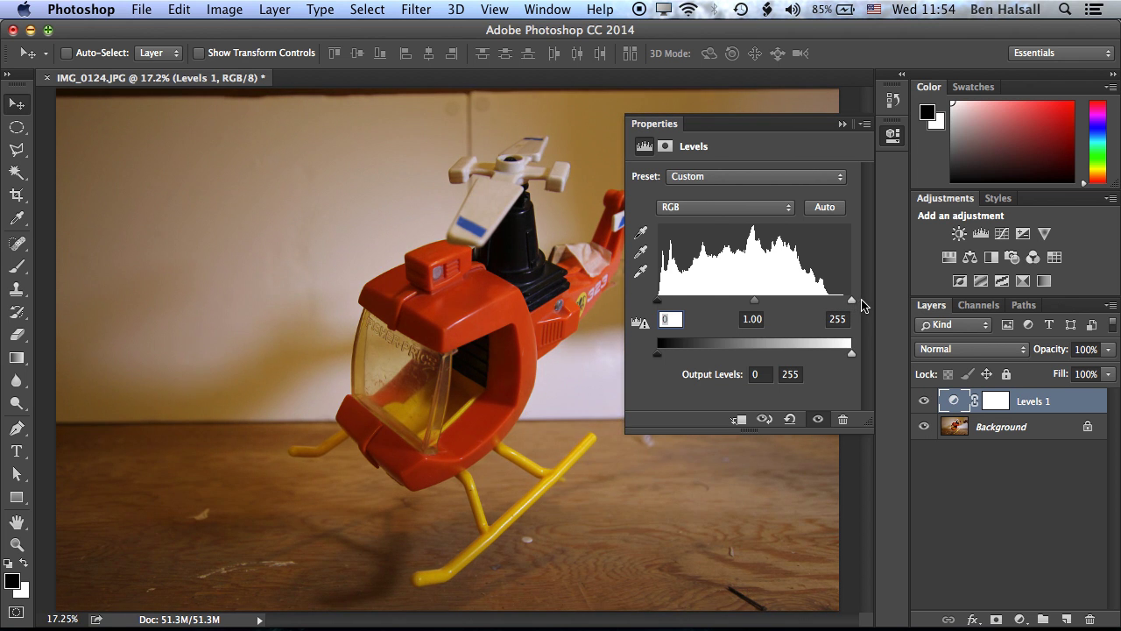
drag(664, 305, 707, 302)
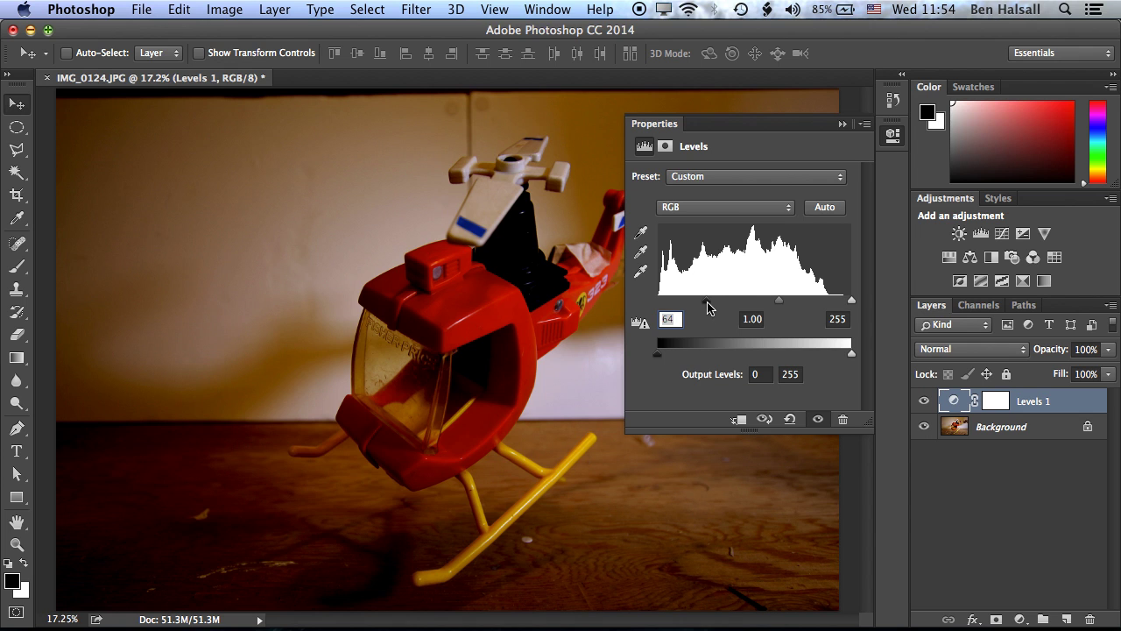
drag(708, 302, 646, 306)
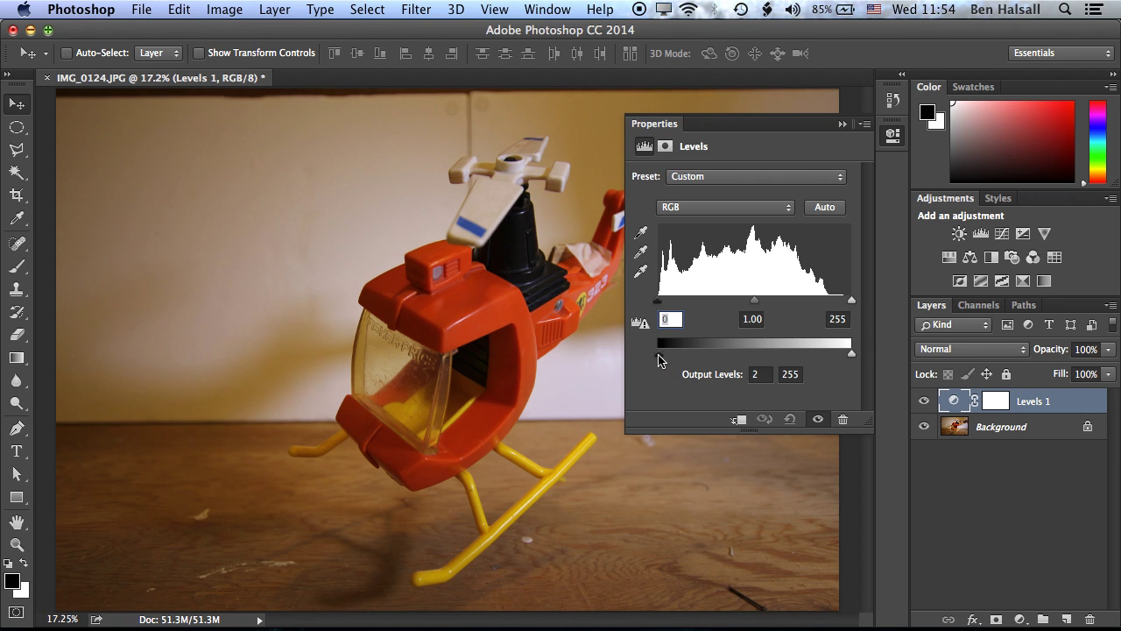
- Try black output levels of 52 and 99 and a white output level of 65, restoring them to 0 and 255
drag(661, 359, 699, 346)
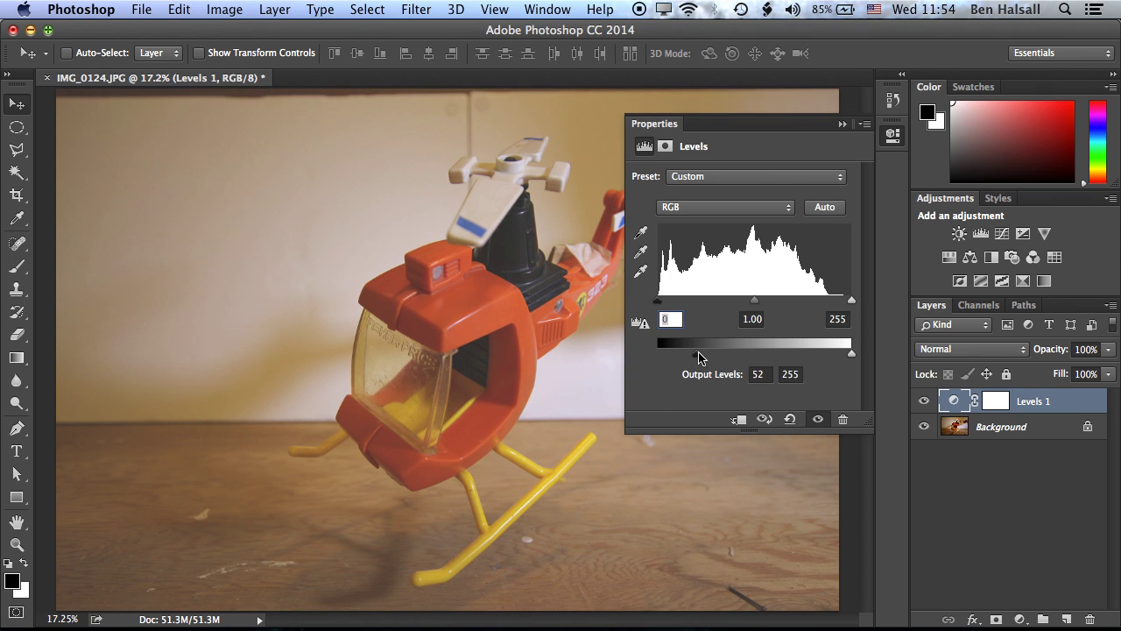
drag(699, 356, 732, 360)
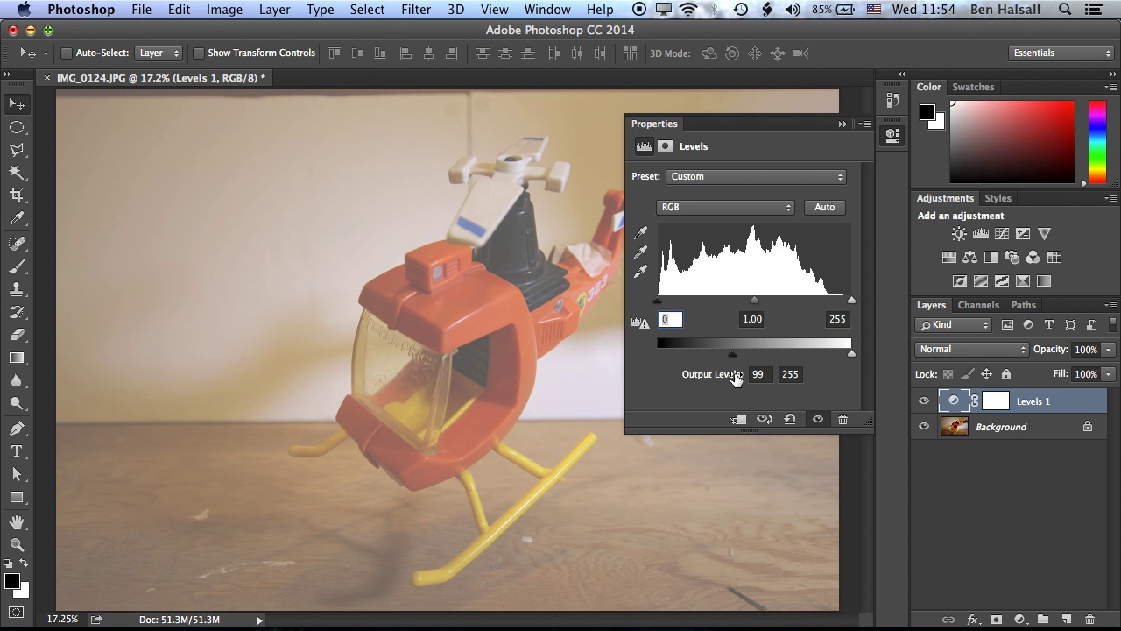
drag(732, 355, 584, 359)
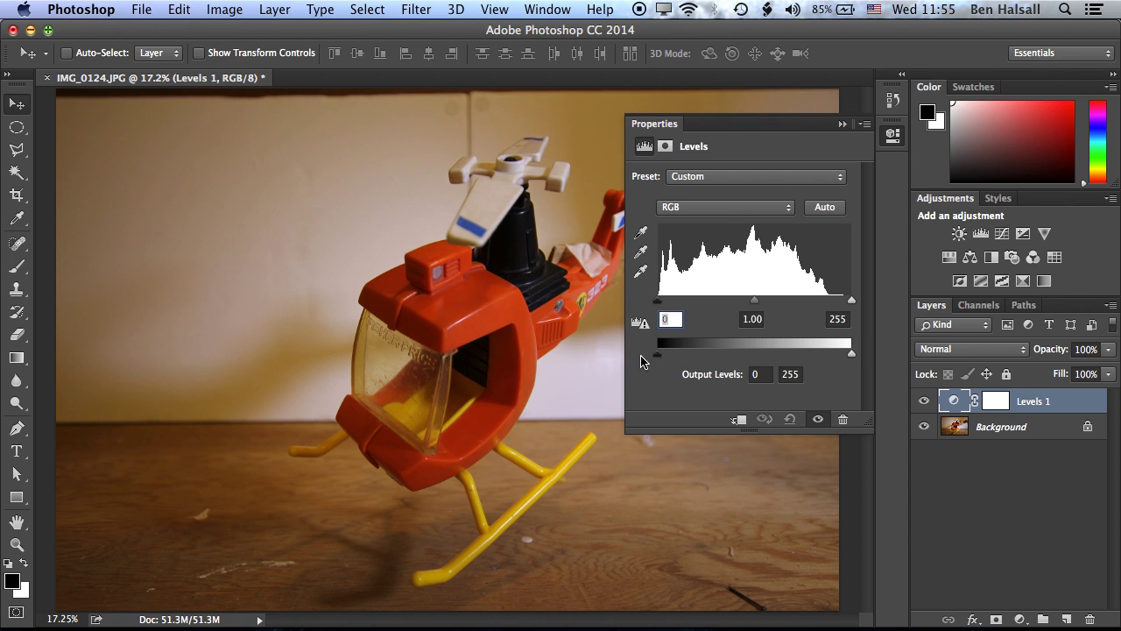
drag(851, 355, 707, 355)
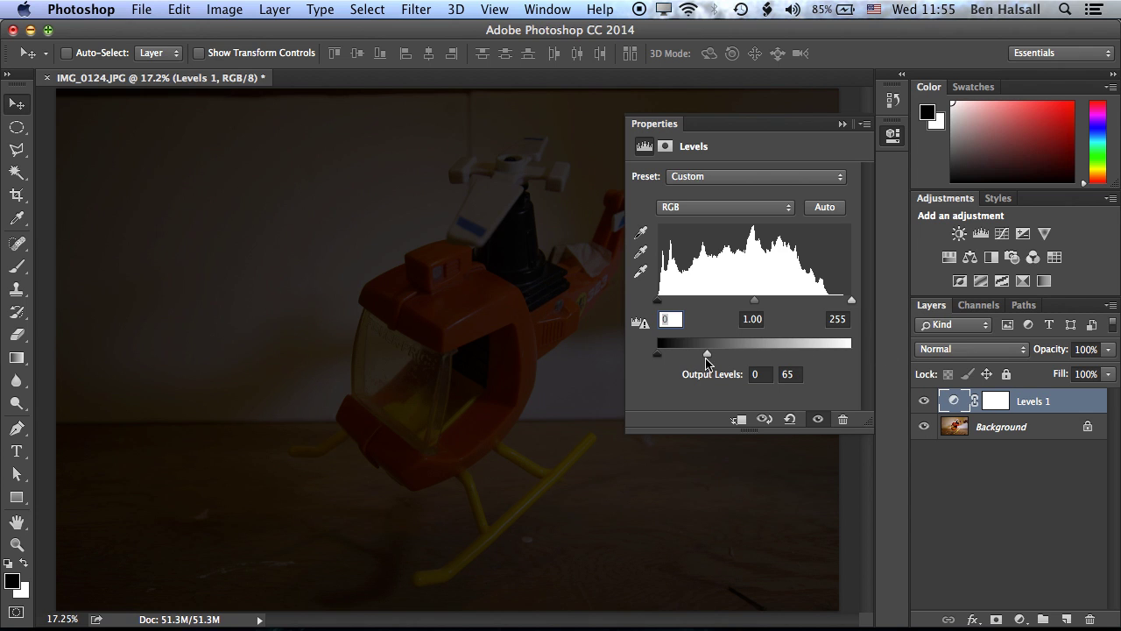
drag(707, 354, 871, 359)
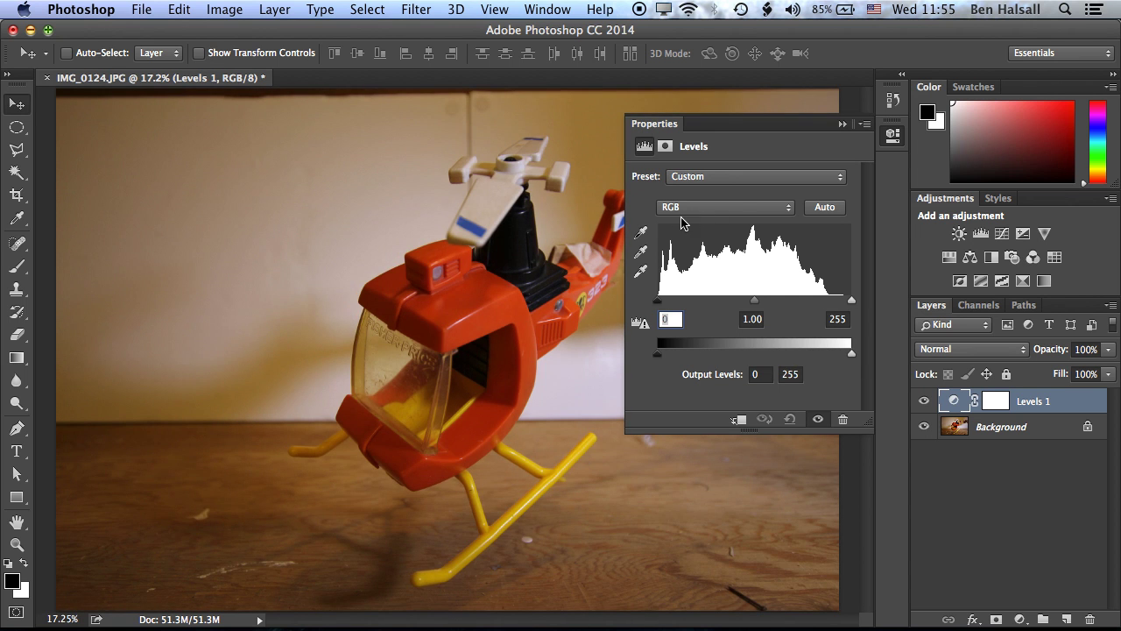
- Show the Info readout floating over the photo's upper-left corner, and collapse the Levels settings
click(545, 9)
click(608, 318)
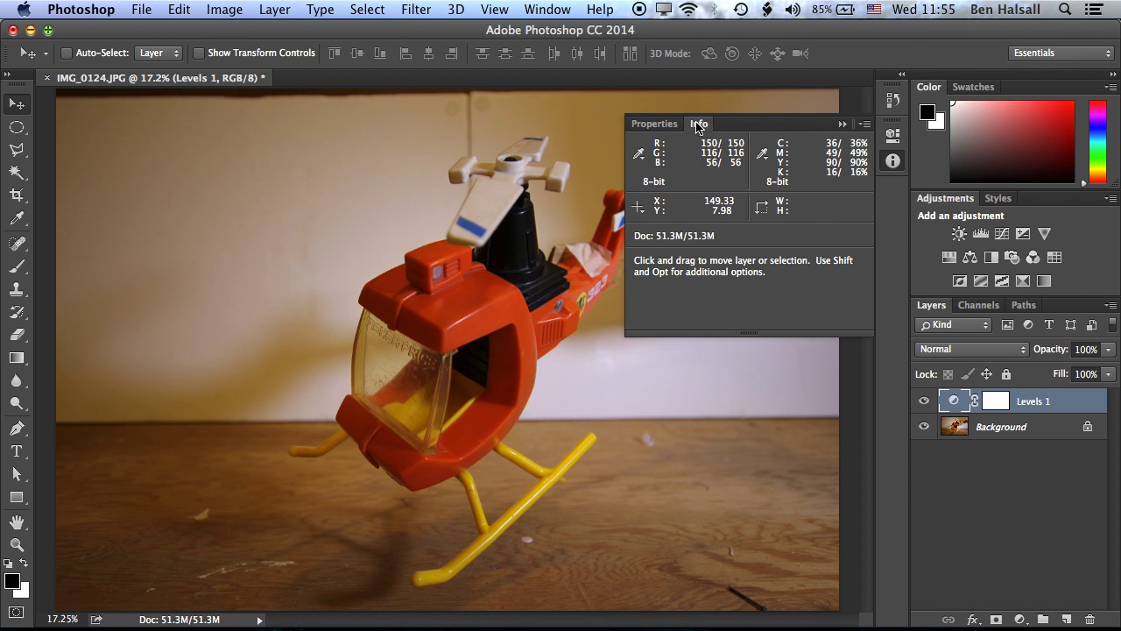
drag(698, 126, 56, 108)
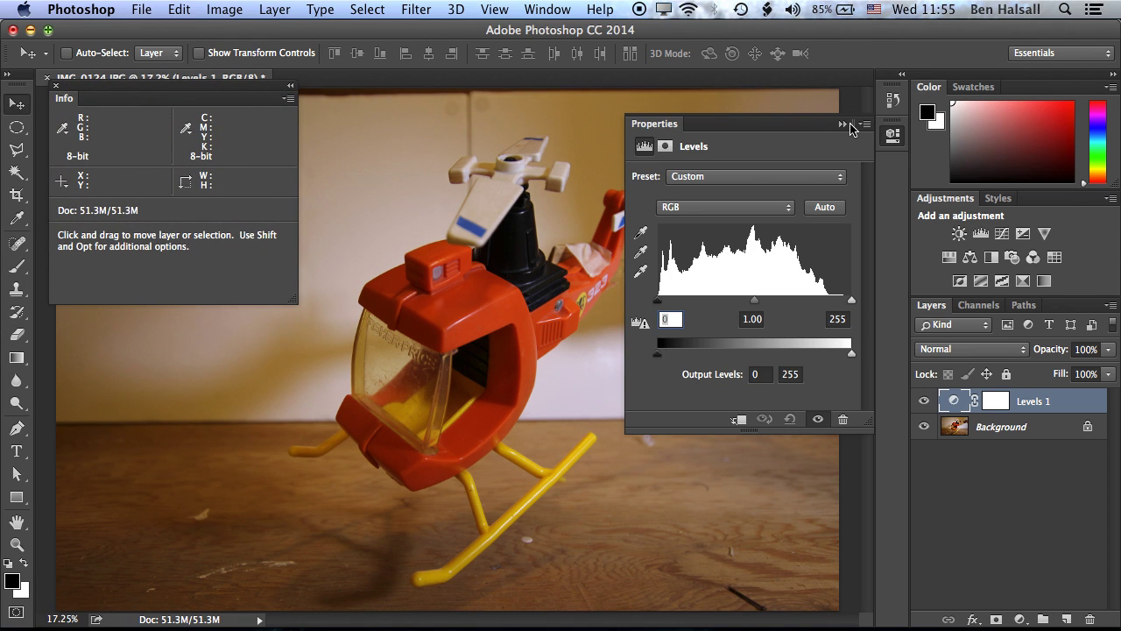
click(843, 125)
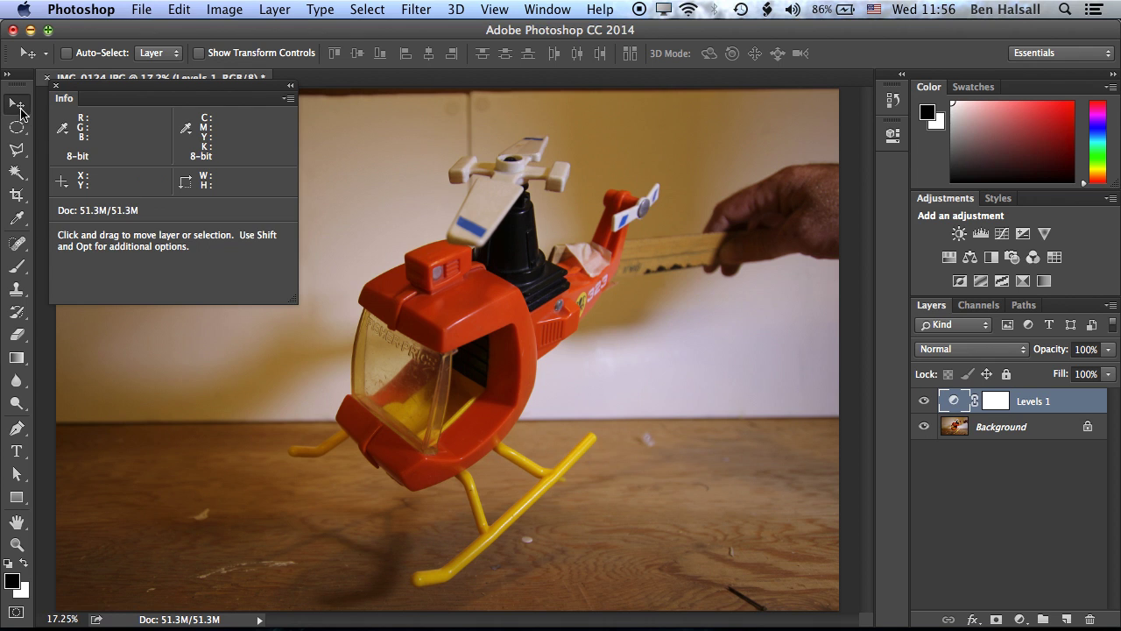
- Place two Color Sampler points, one on the white rotor blade and one on the white wall behind the helicopter
click(17, 220)
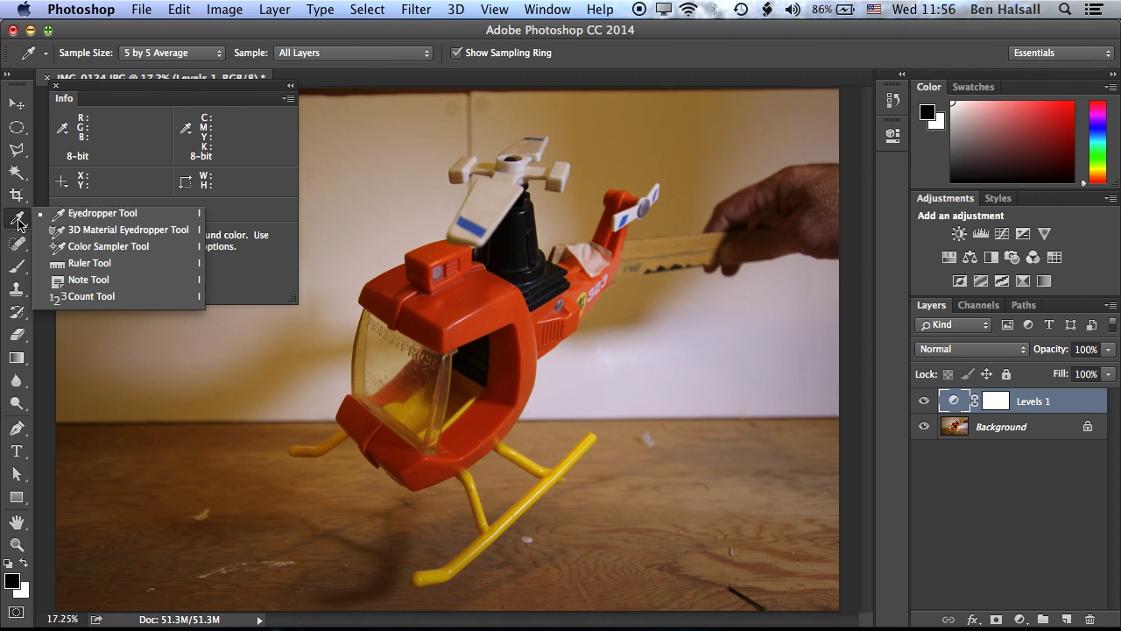
click(140, 246)
click(488, 207)
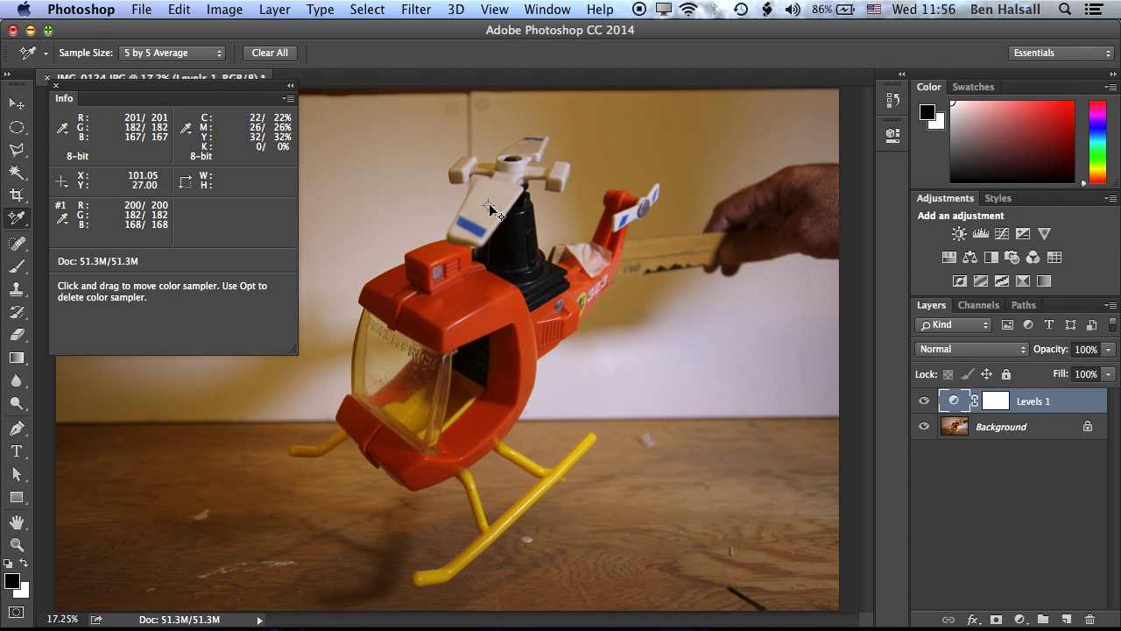
click(343, 205)
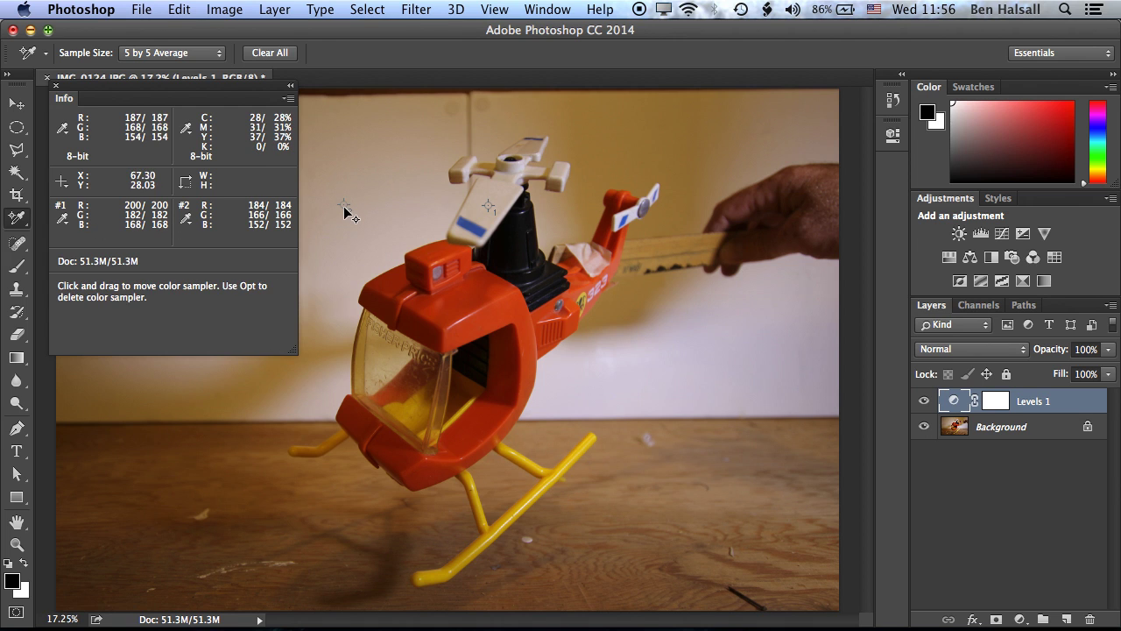
- Add Color Sampler points on the bright lower wall behind the tail and on the black mast, repositioning the latter onto its darkest shadow
click(725, 349)
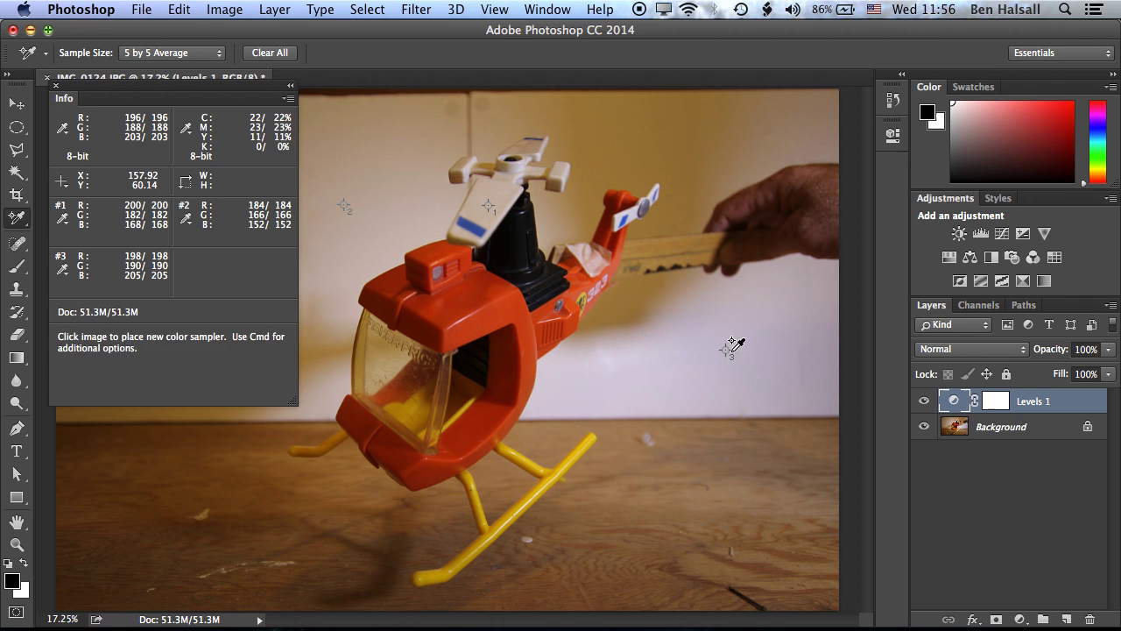
click(505, 277)
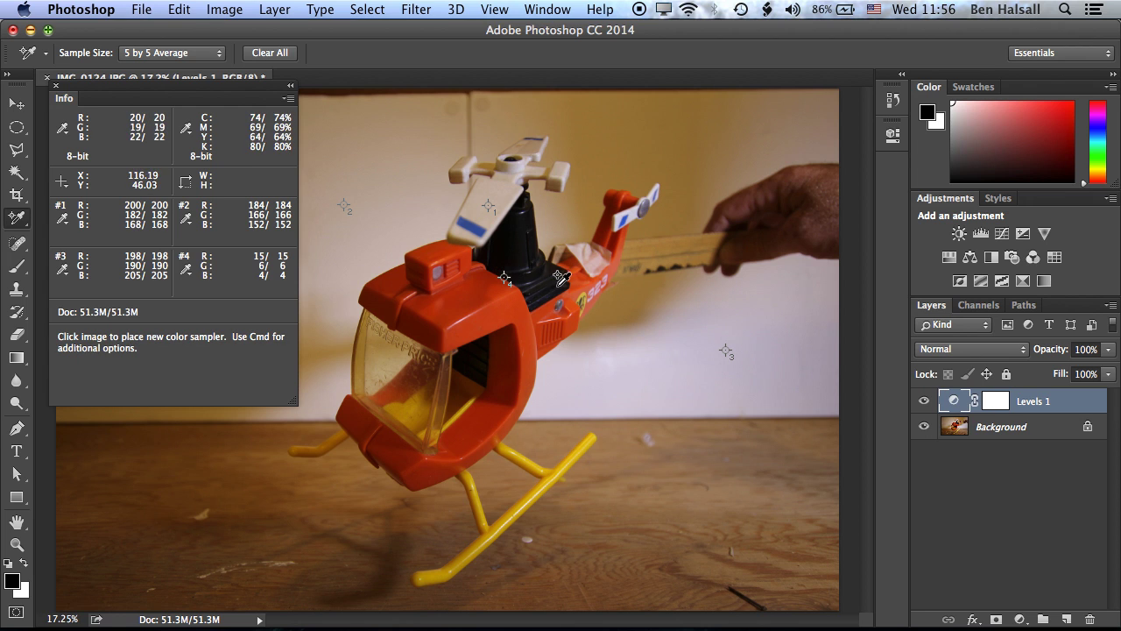
key(super+equal)
key(super+equal)
key(super+equal)
key(super+equal)
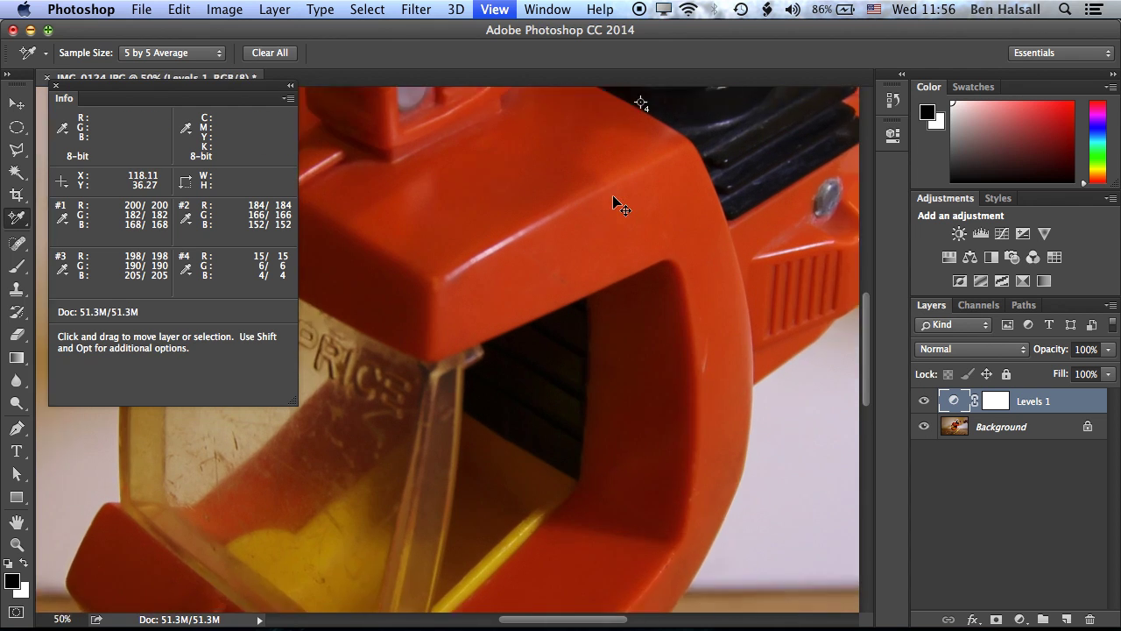
drag(636, 167, 476, 359)
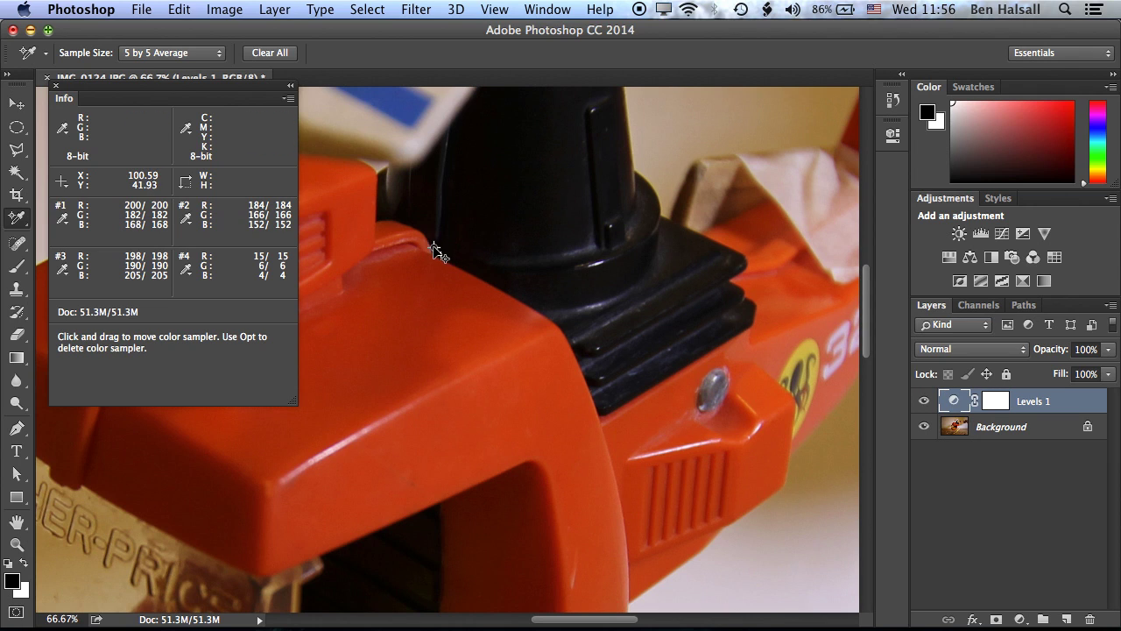
drag(433, 242, 399, 219)
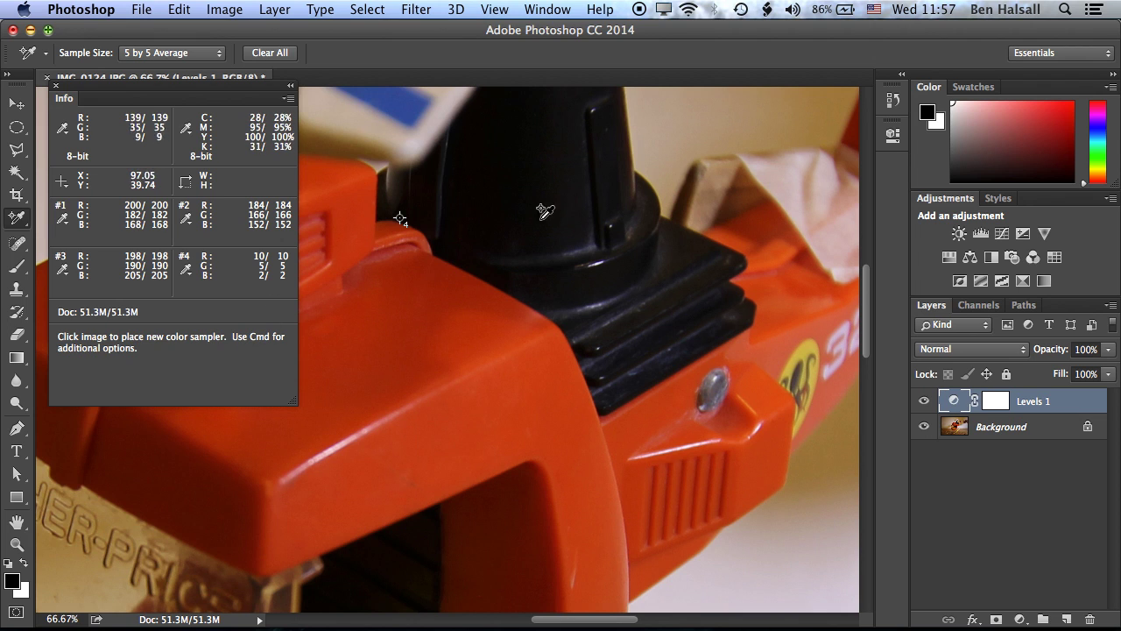
- Try a black input level of 28 in the Levels adjustment, restore it to 0 and collapse the settings
double_click(953, 403)
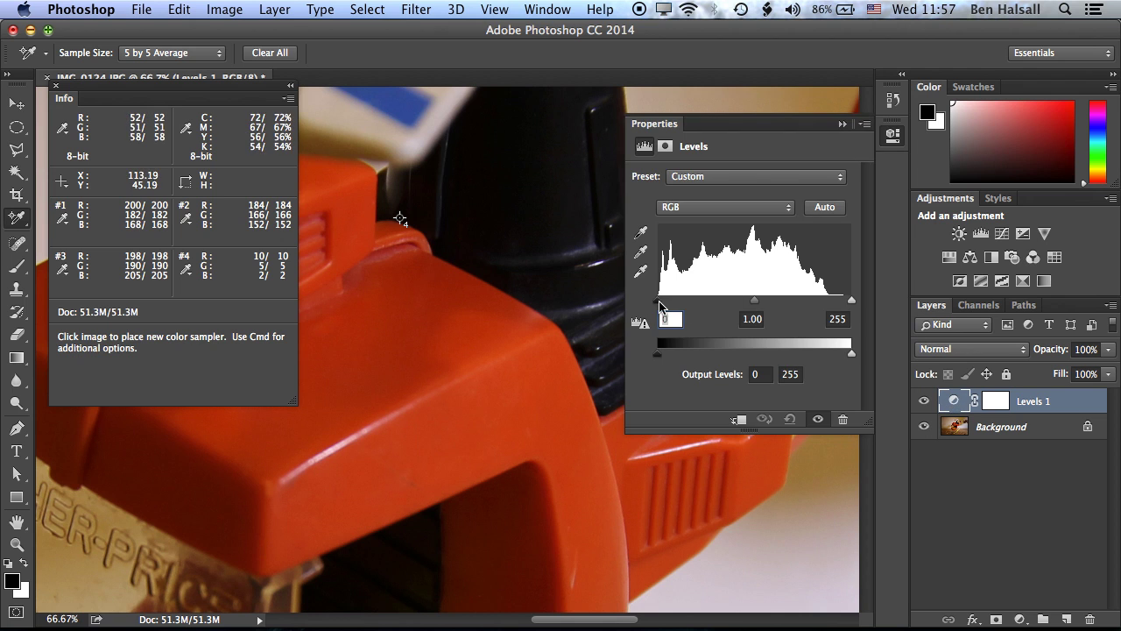
drag(658, 304, 678, 300)
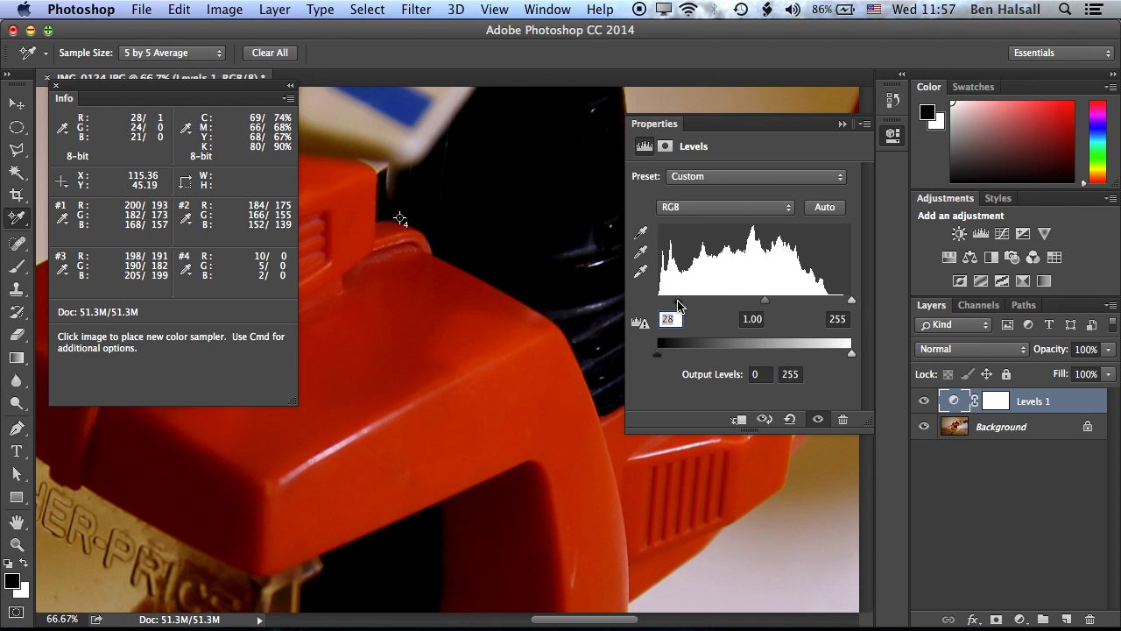
drag(677, 304, 145, 274)
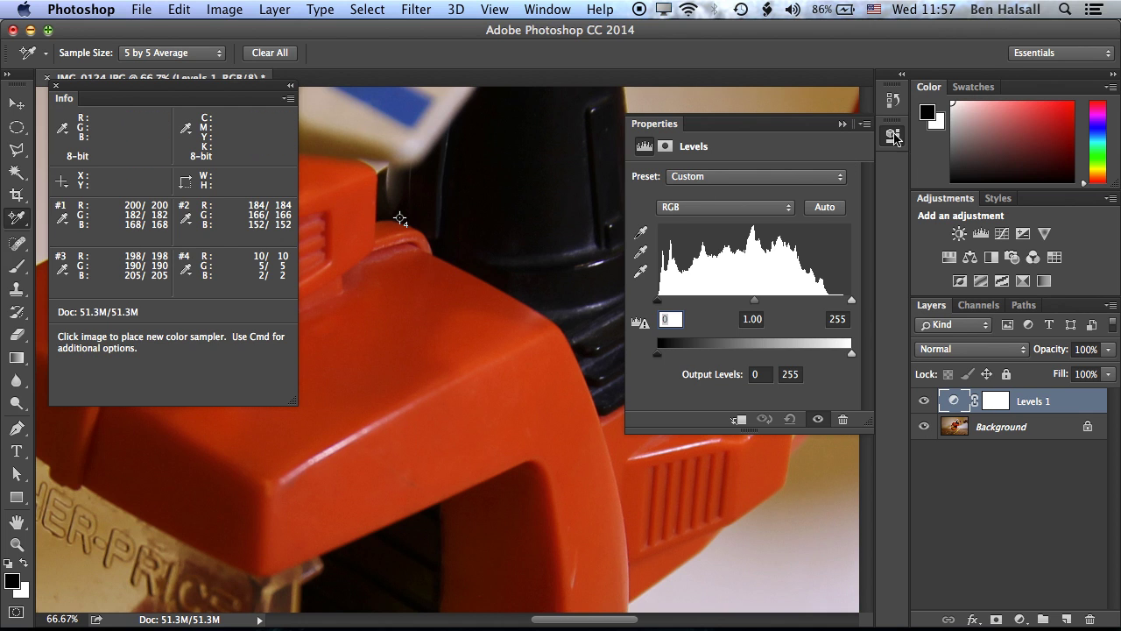
click(842, 126)
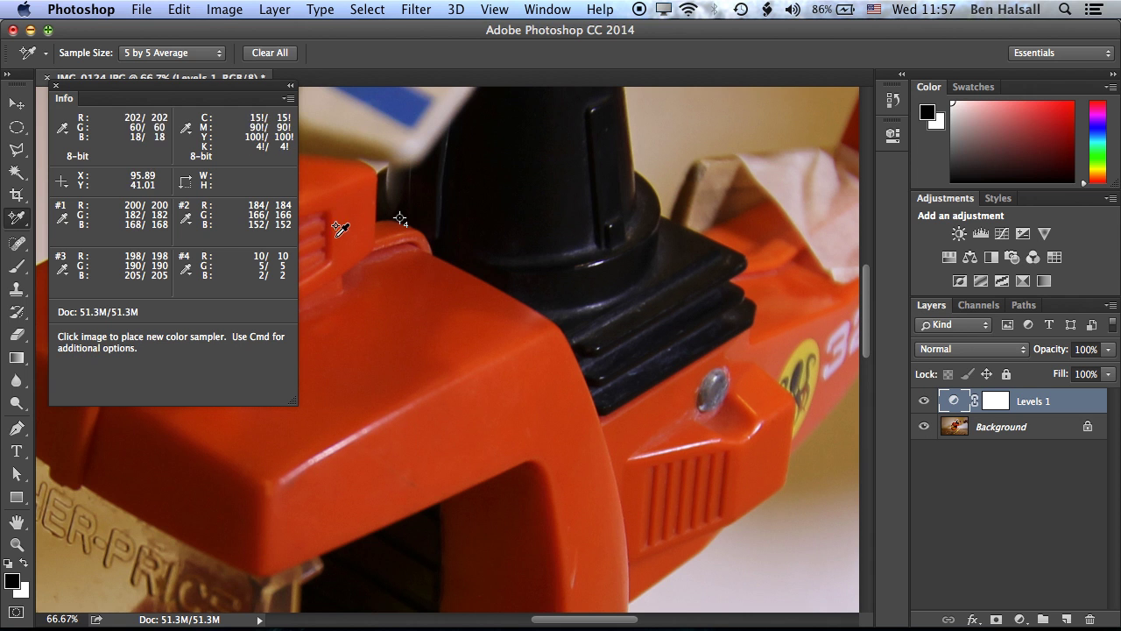
- Move the floating Info readout clear of the document title and bring all four sampler points into view
key(super+minus)
key(super+minus)
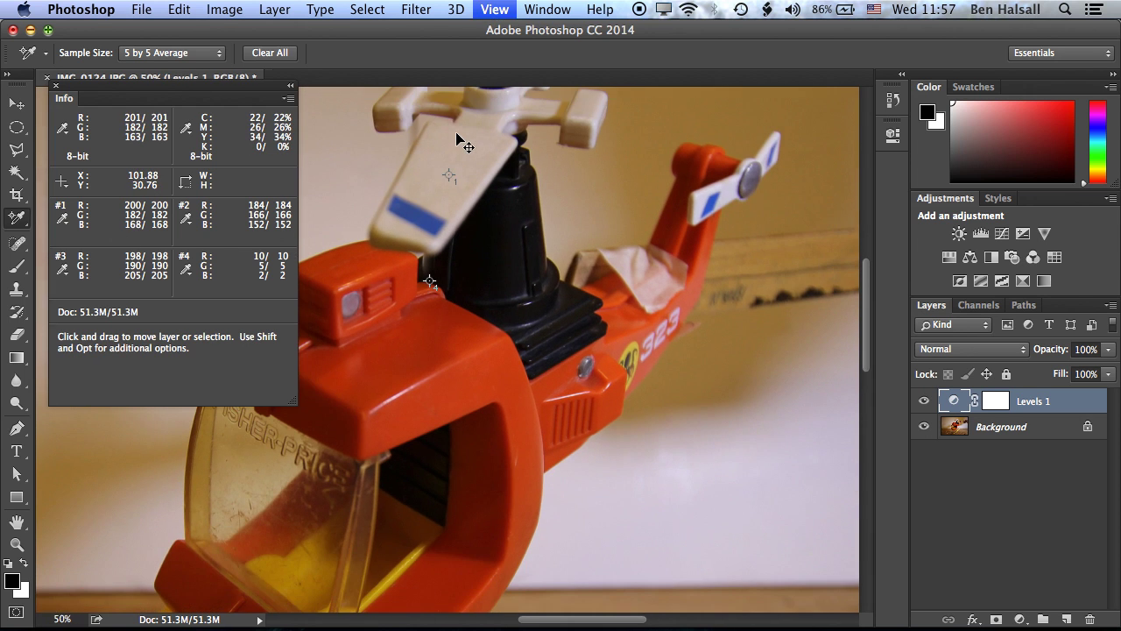
drag(491, 164, 573, 239)
key(super+minus)
drag(630, 271, 608, 270)
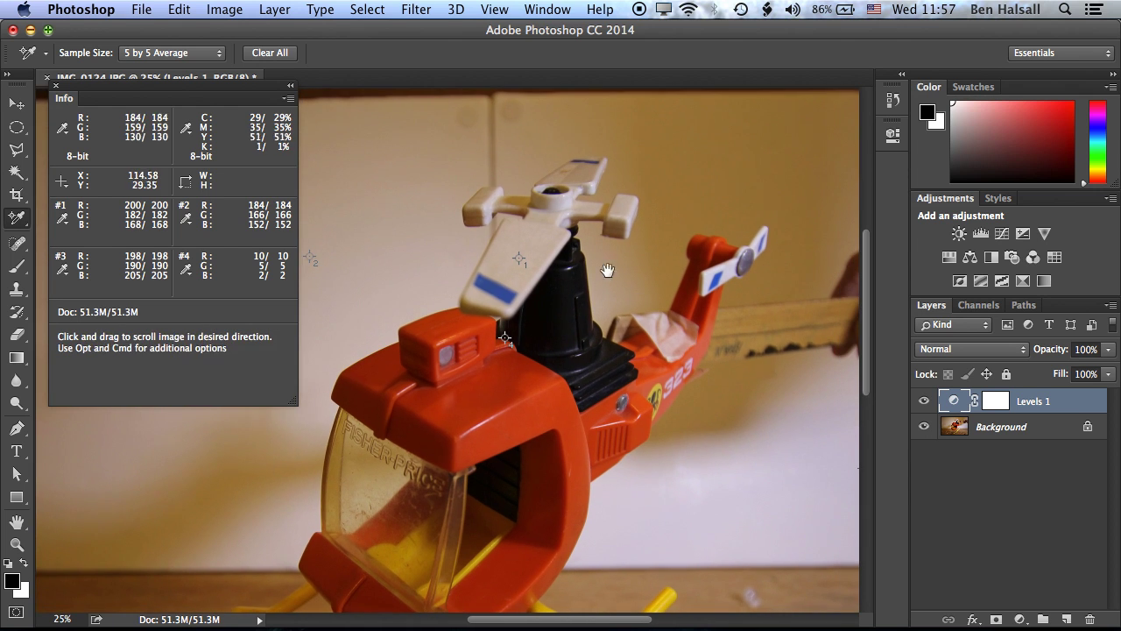
drag(175, 86, 145, 92)
scroll(383, 254, right, 3)
scroll(384, 254, down, 1)
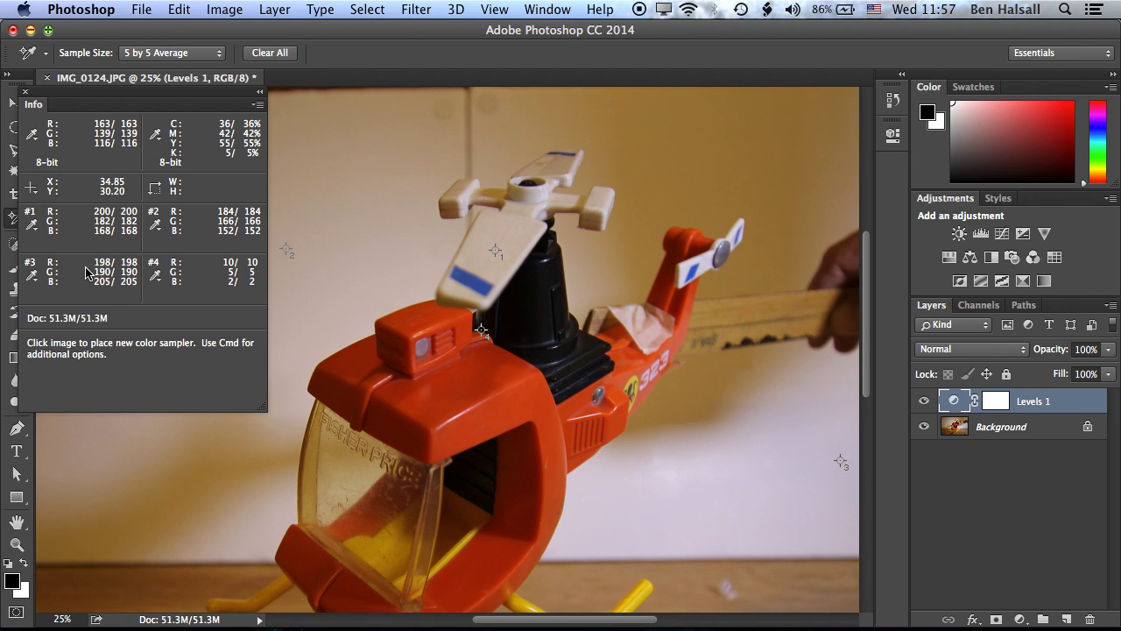
- Try foreground colours 676767, ebebeb, ebcaca and ffffff in the Color Picker, and cancel without applying any
click(14, 587)
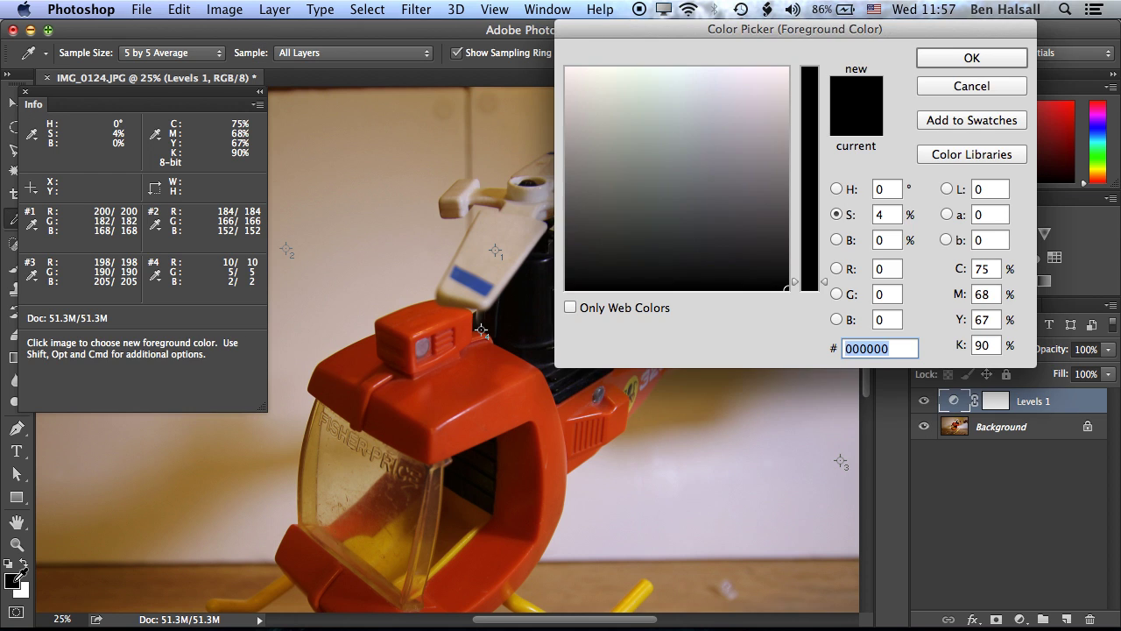
drag(623, 33, 392, 76)
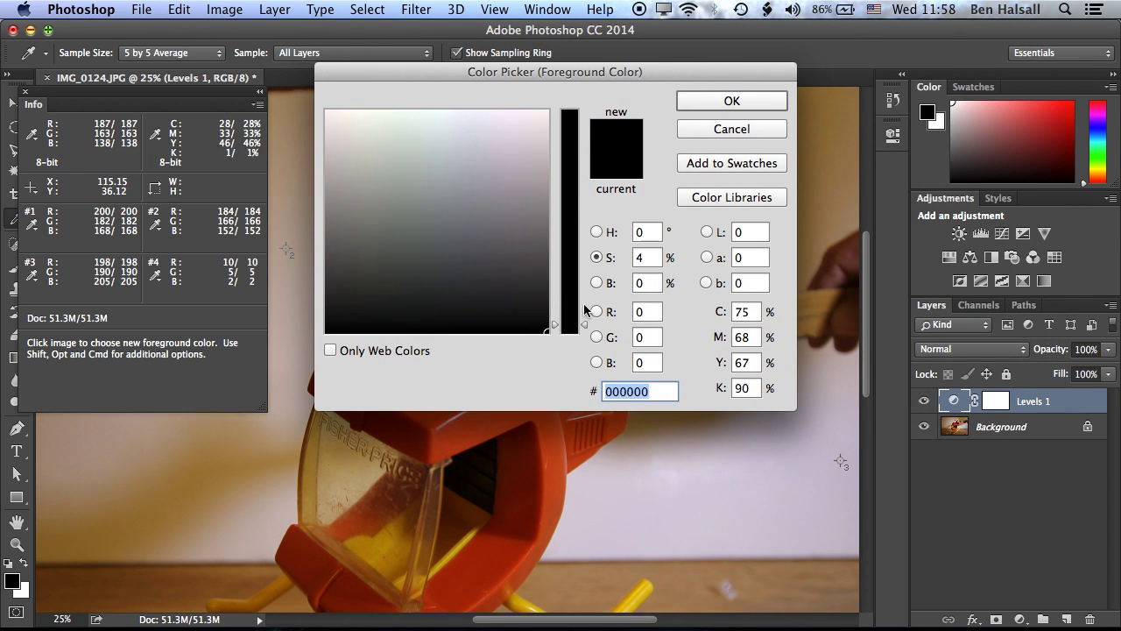
drag(586, 325, 547, 243)
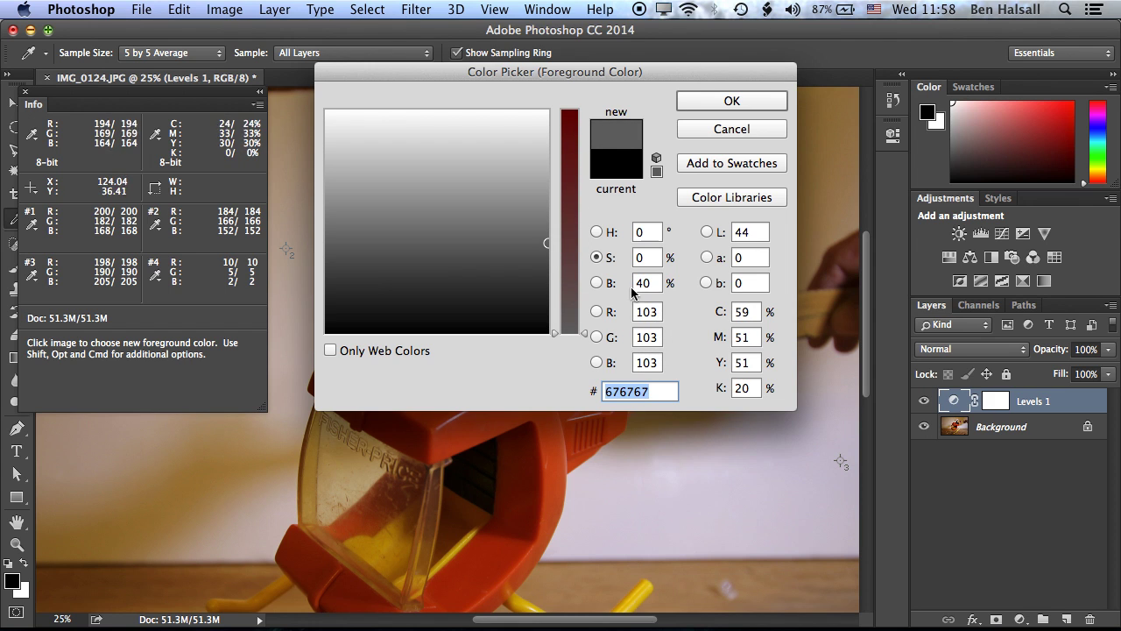
drag(547, 244, 548, 128)
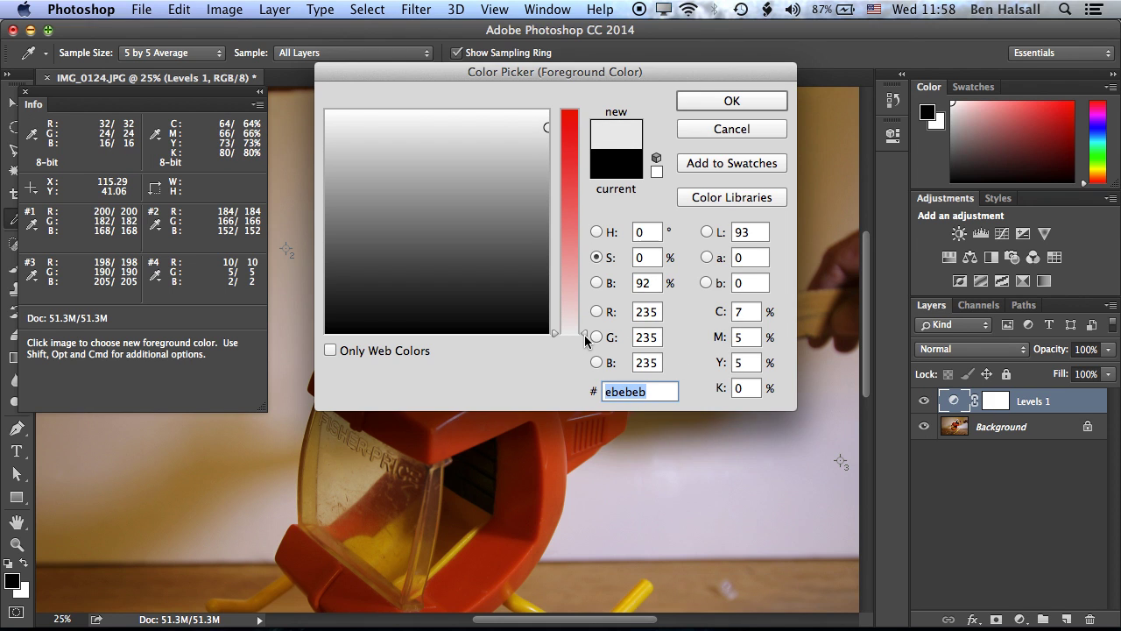
drag(586, 334, 589, 305)
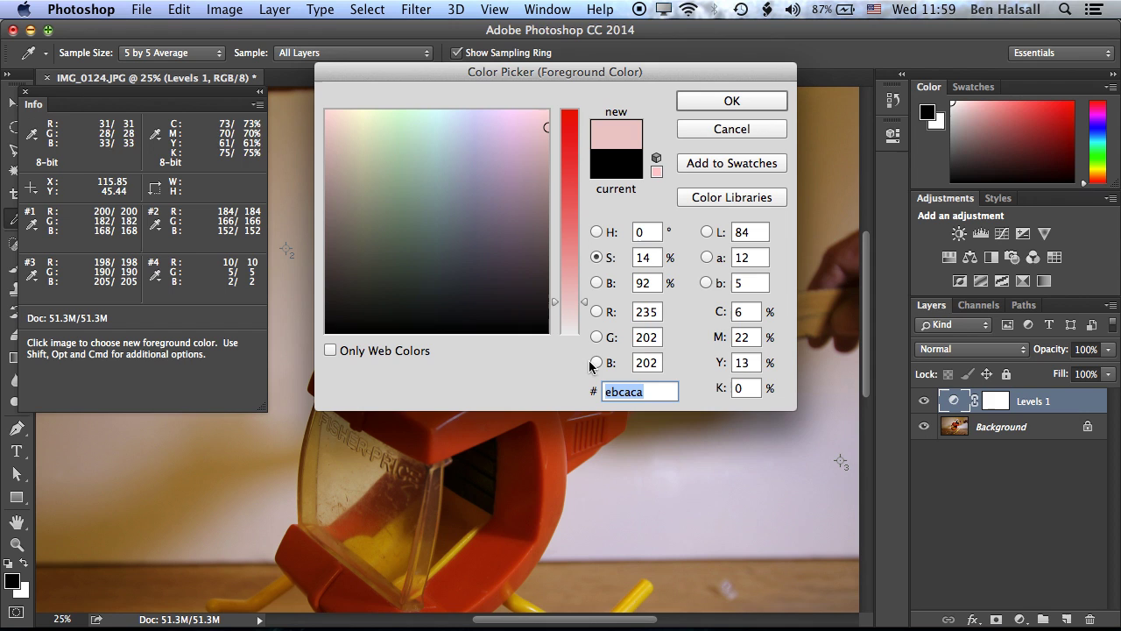
drag(584, 302, 593, 368)
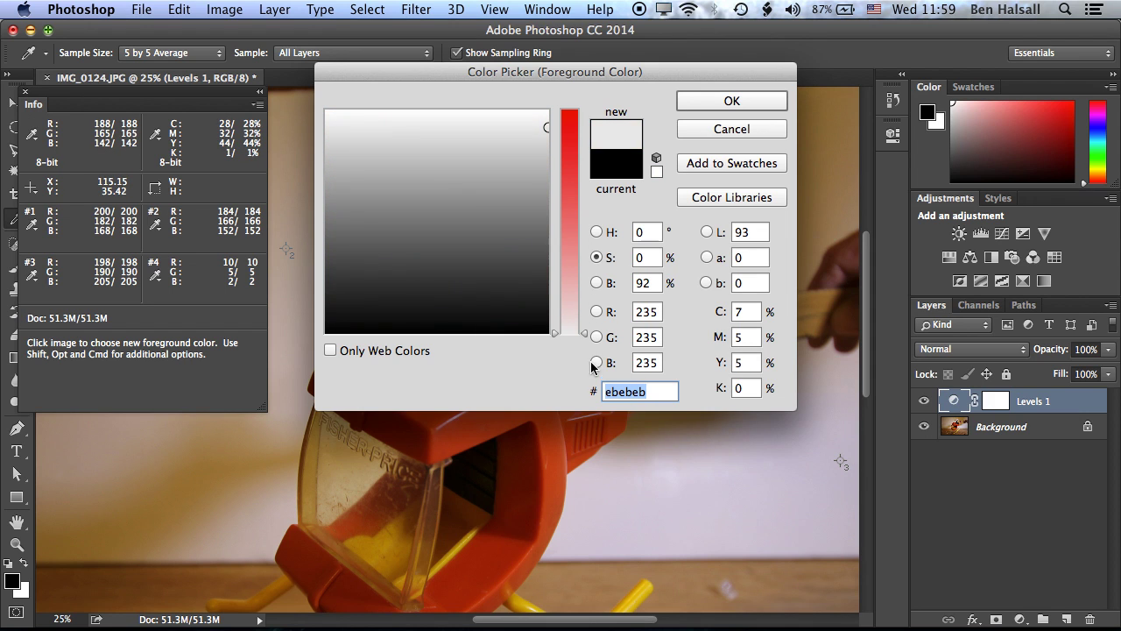
drag(544, 128, 549, 96)
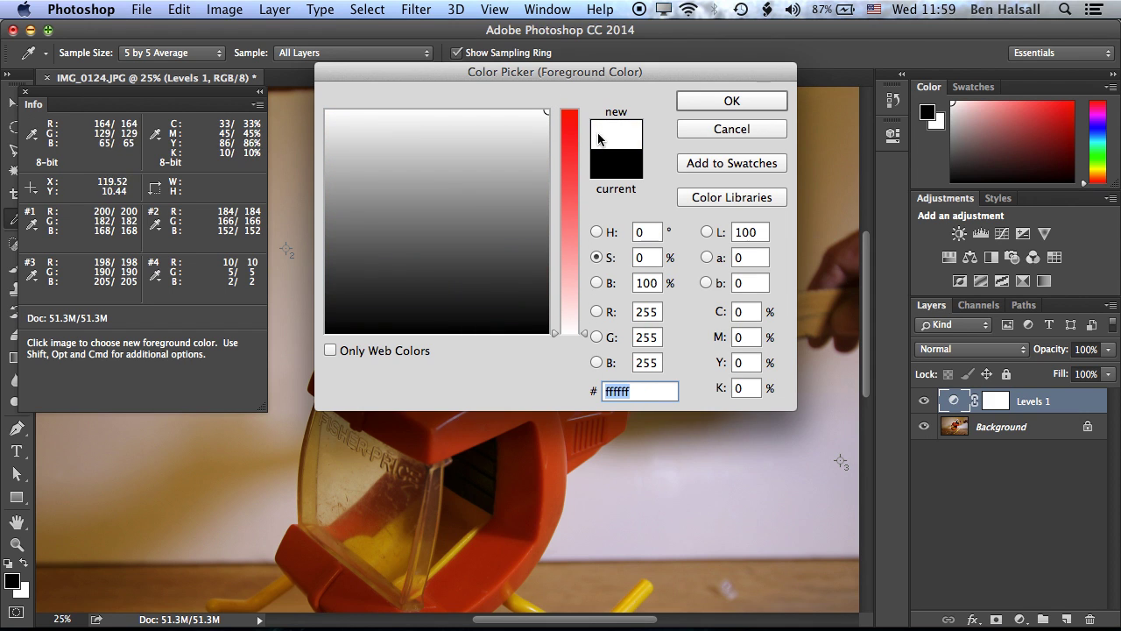
click(717, 130)
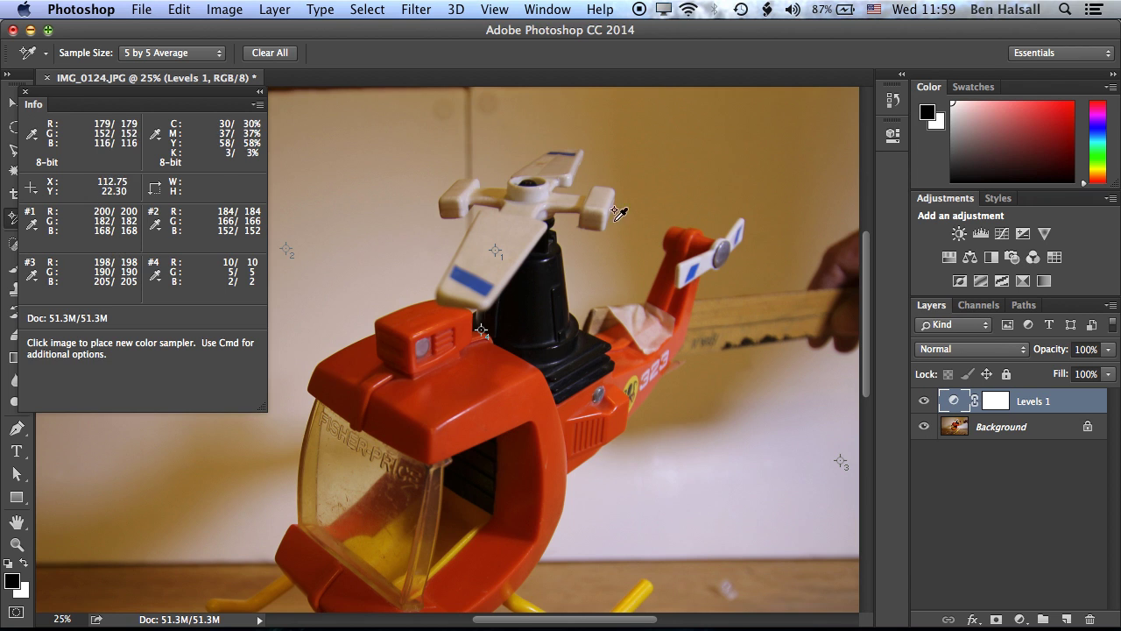
- Set the Red channel's midtone input level to 0.72 in Levels 1, matching sampler 1's red value to its green
double_click(952, 407)
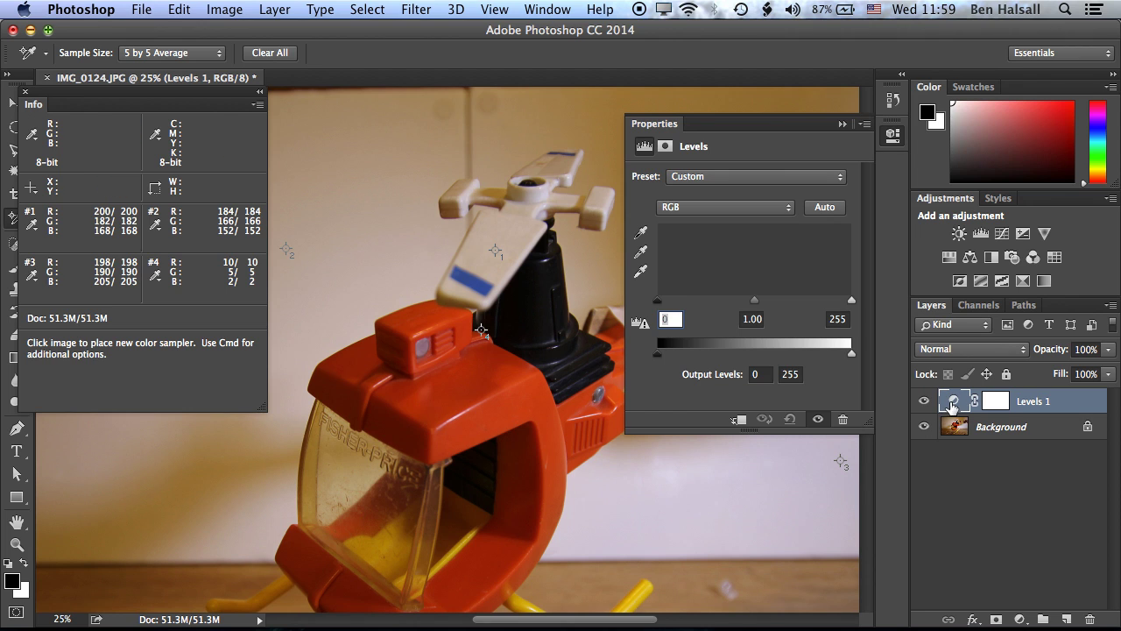
click(714, 211)
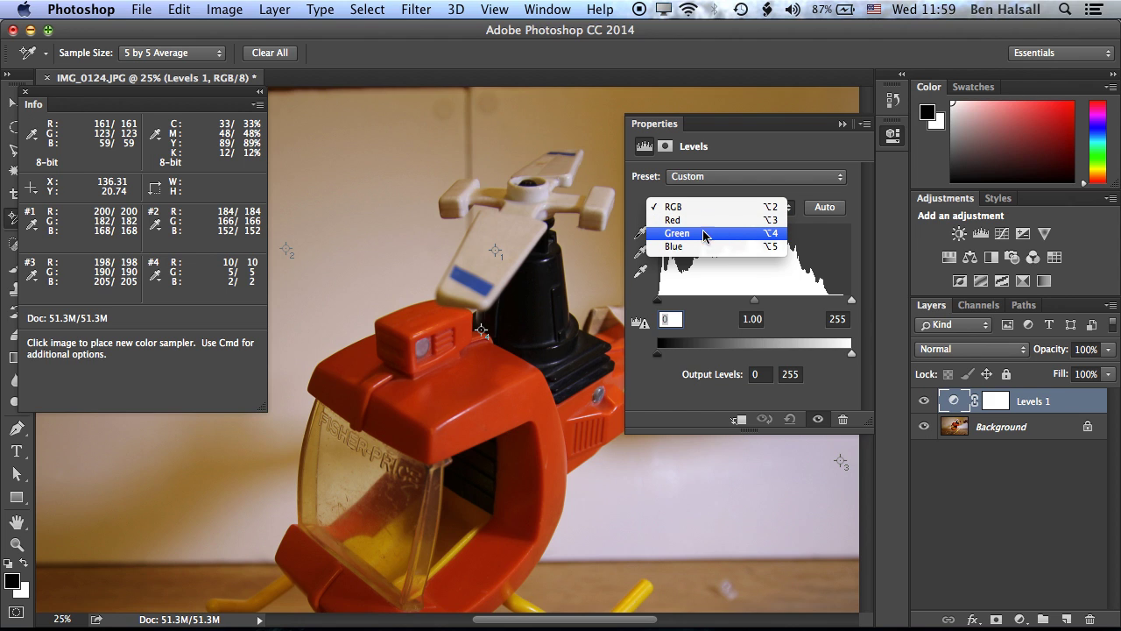
click(722, 220)
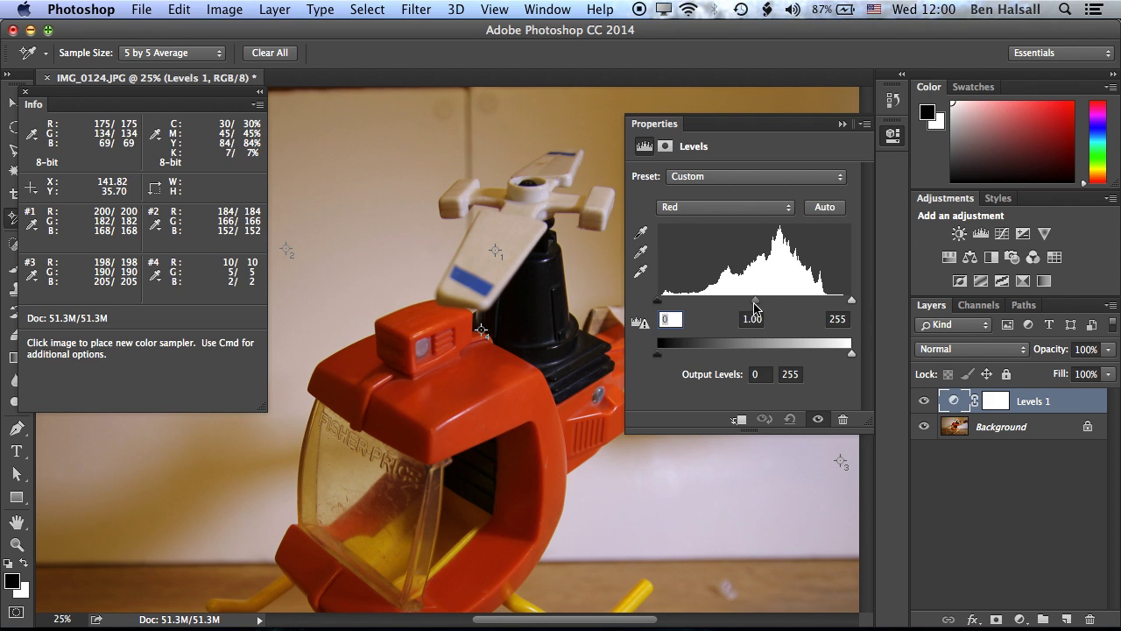
drag(755, 304, 769, 306)
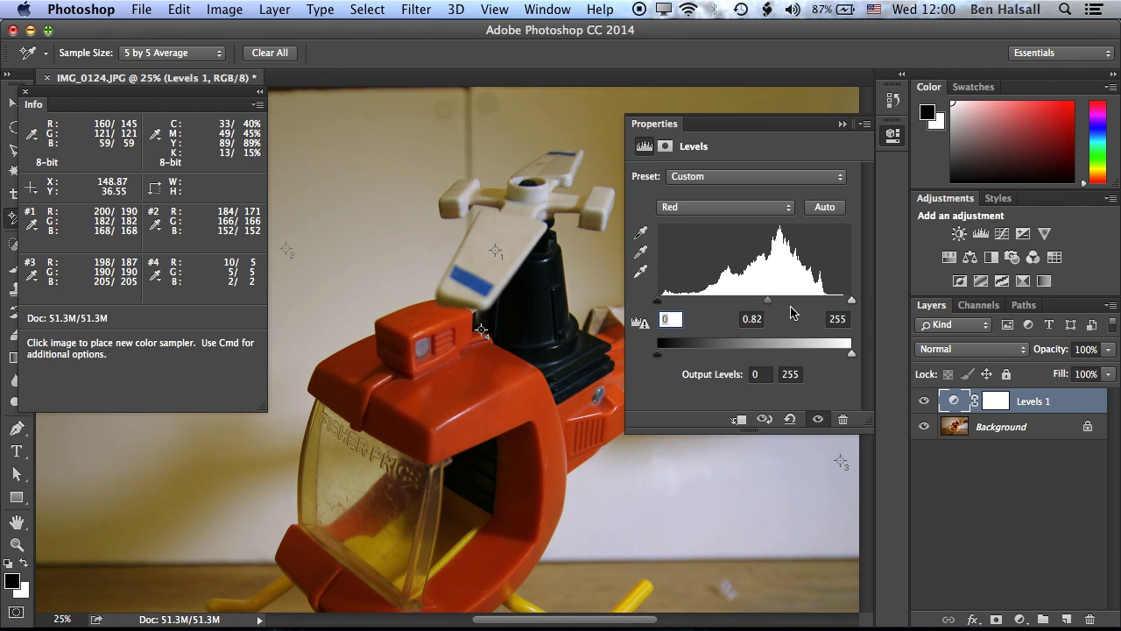
drag(771, 306, 774, 307)
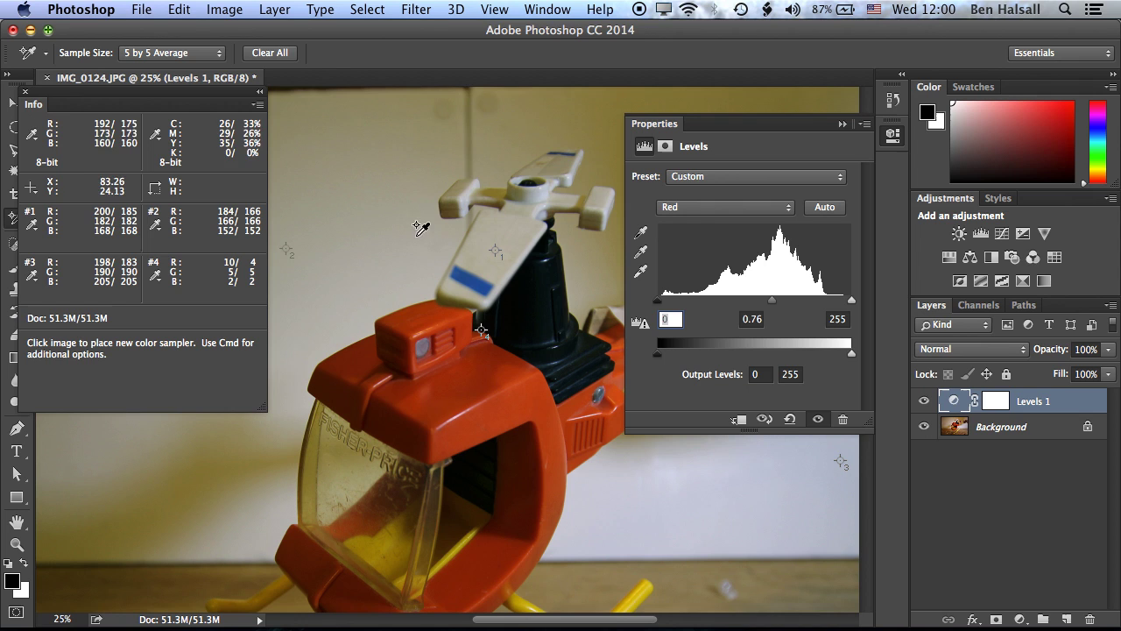
drag(772, 302, 777, 306)
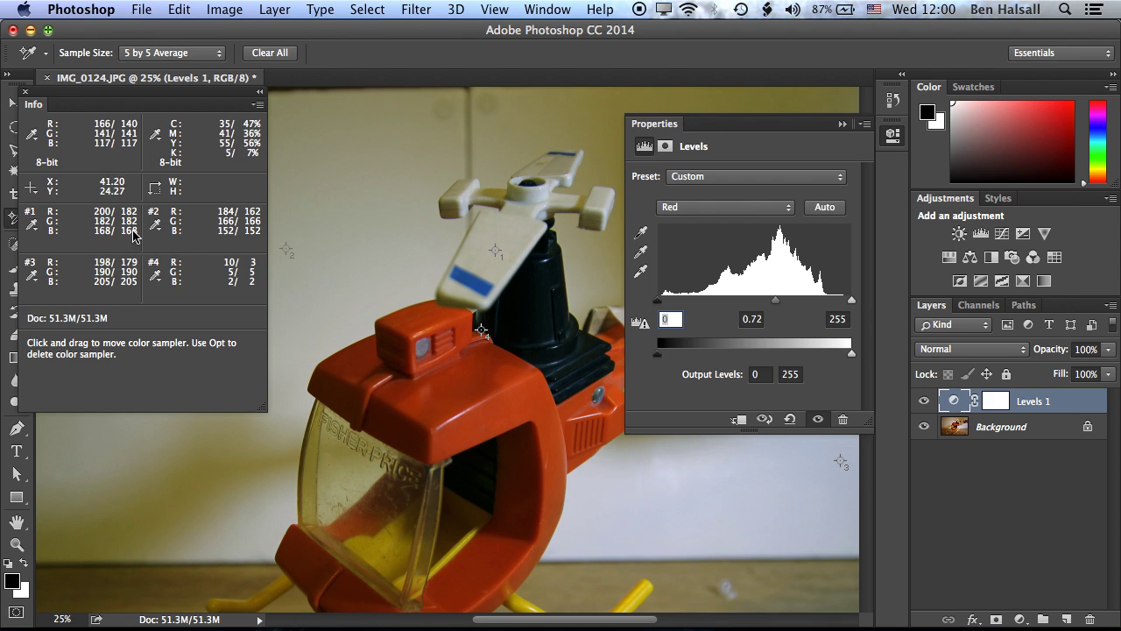
- Set the Blue channel's midtone input level to 1.23, matching sampler 1's blue value to its green
click(741, 211)
click(740, 233)
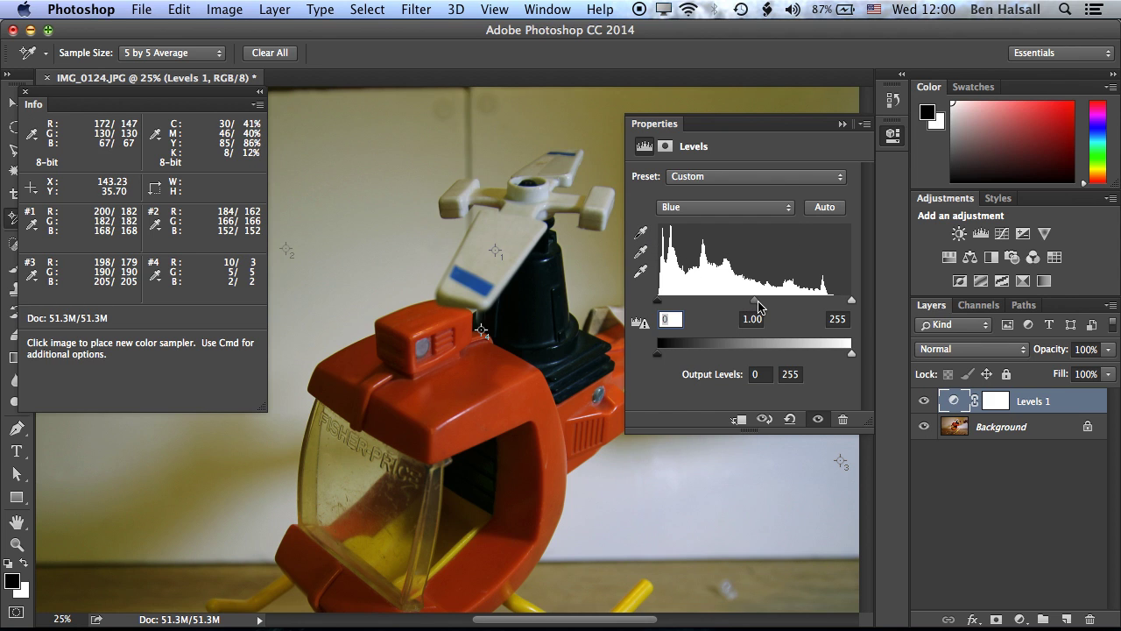
drag(757, 305, 741, 303)
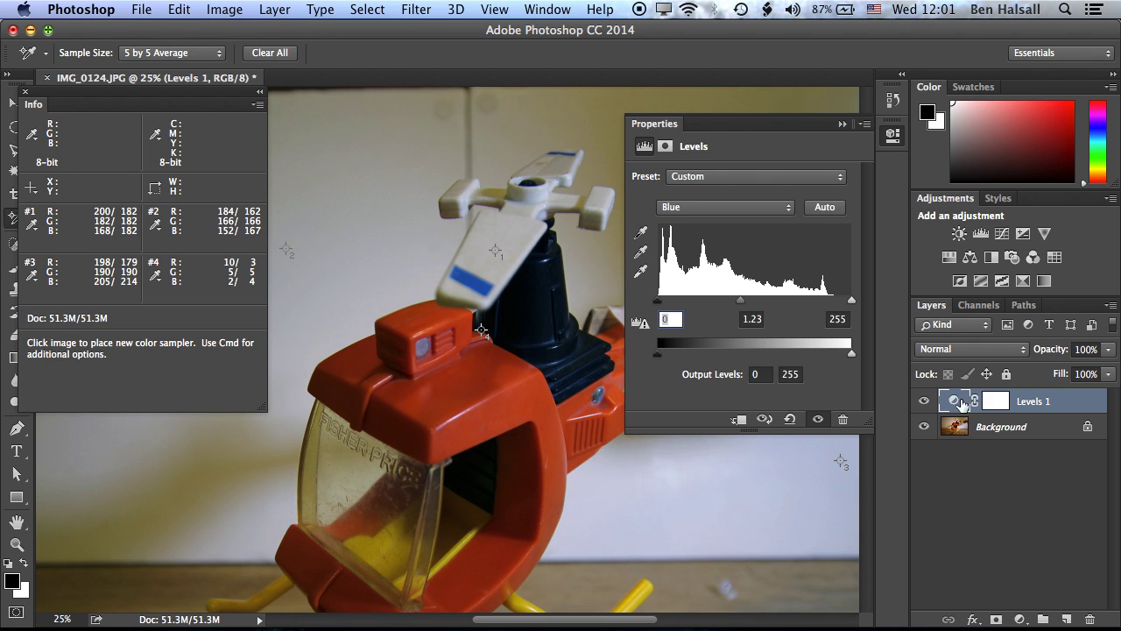
- Compare the photo with and without the Levels 1 correction by toggling the adjustment layer's visibility, including around the lower helicopter body
click(924, 401)
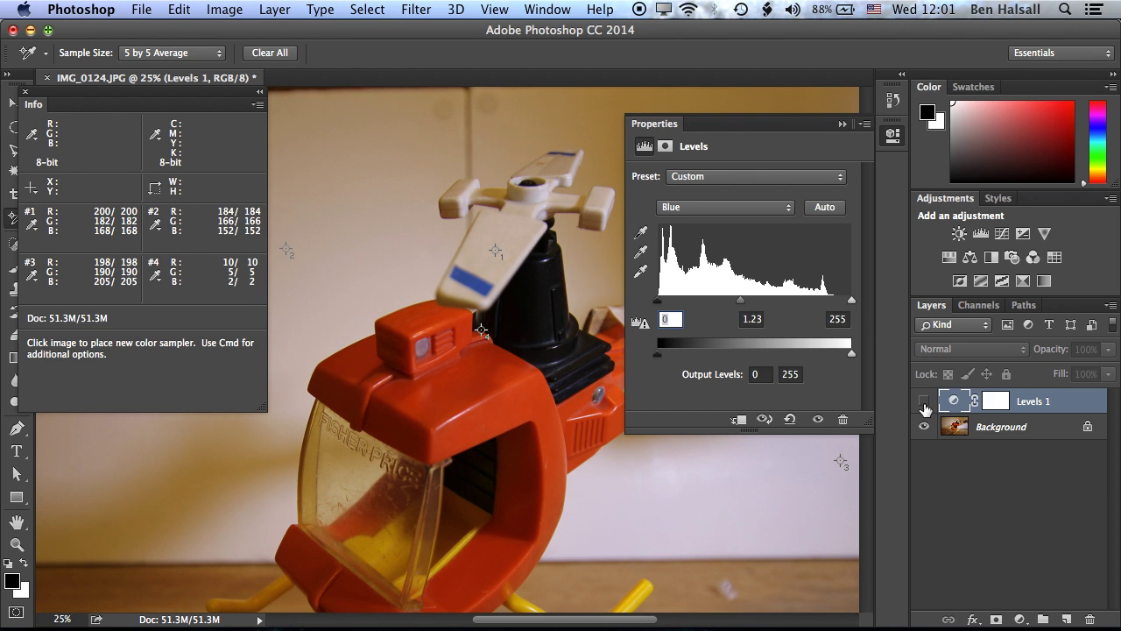
click(924, 401)
click(924, 401)
click(926, 404)
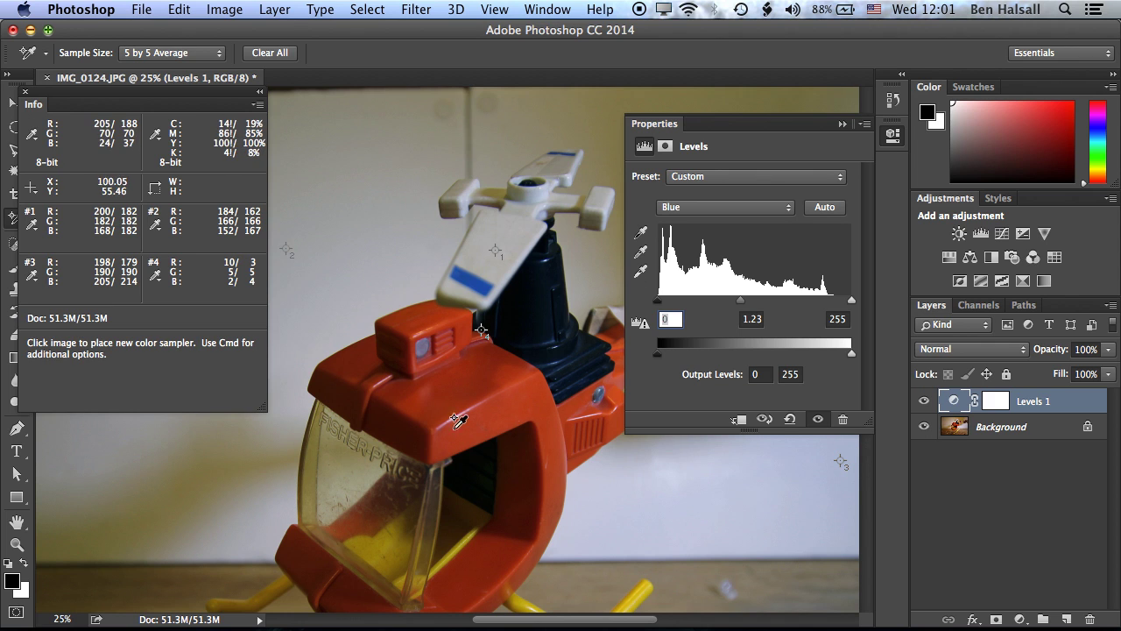
drag(524, 421, 394, 401)
drag(321, 449, 391, 320)
drag(401, 365, 434, 470)
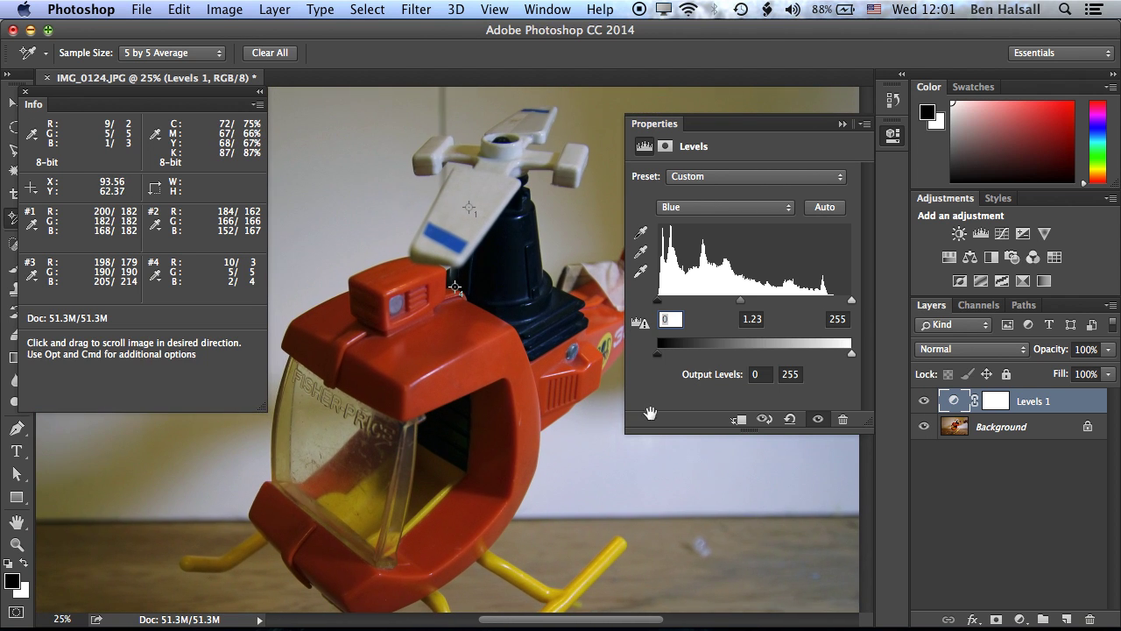
click(923, 400)
click(924, 401)
click(924, 402)
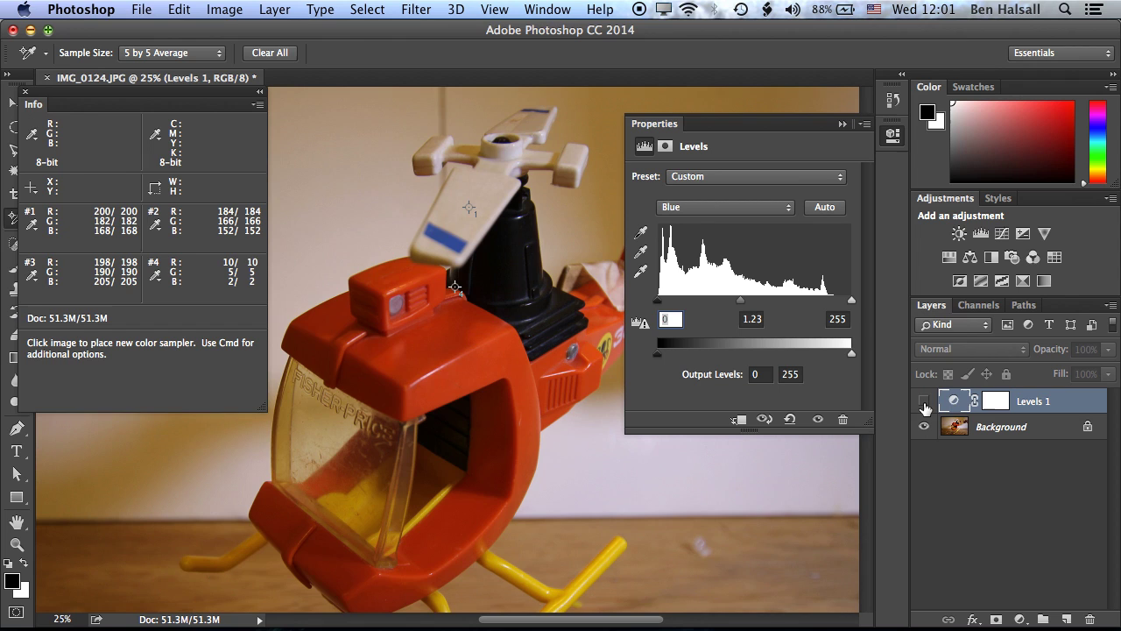
click(926, 404)
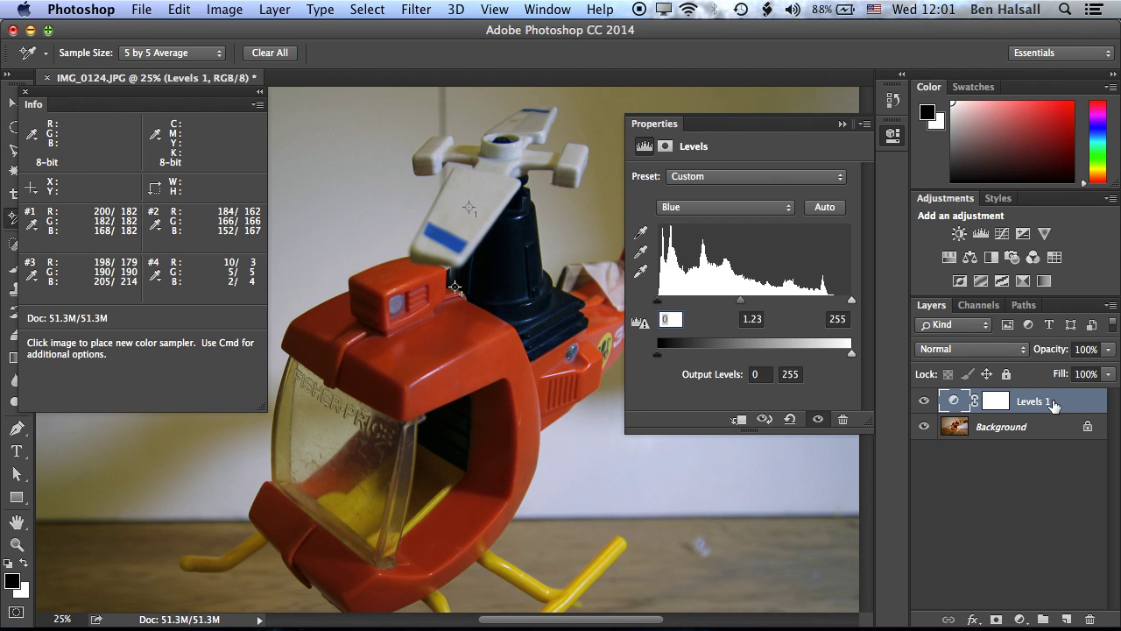
- Keep the Levels 1 layer's opacity at 100% and deselect the layer
click(1110, 349)
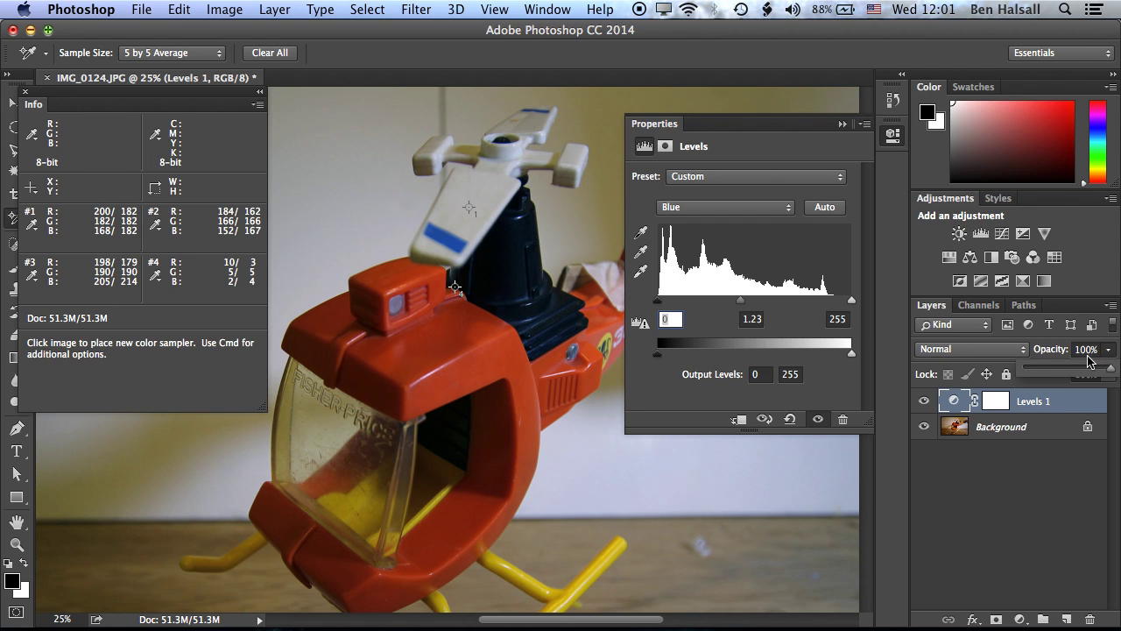
mouse_move(1112, 372)
mouse_down()
mouse_move(1060, 376)
mouse_move(1115, 375)
mouse_up()
click(1022, 448)
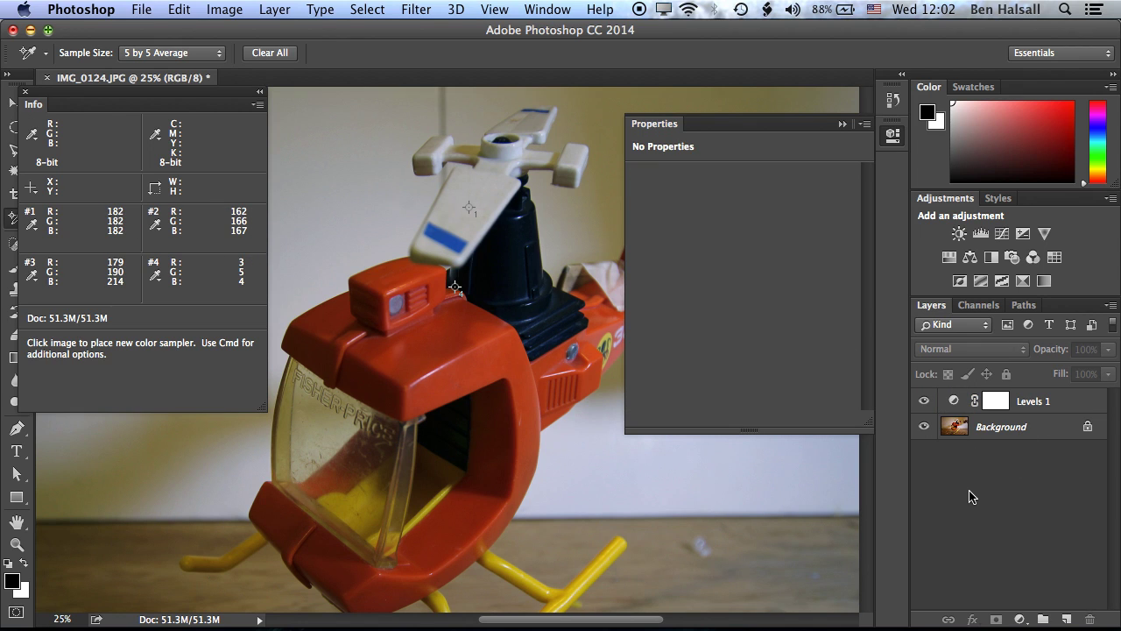